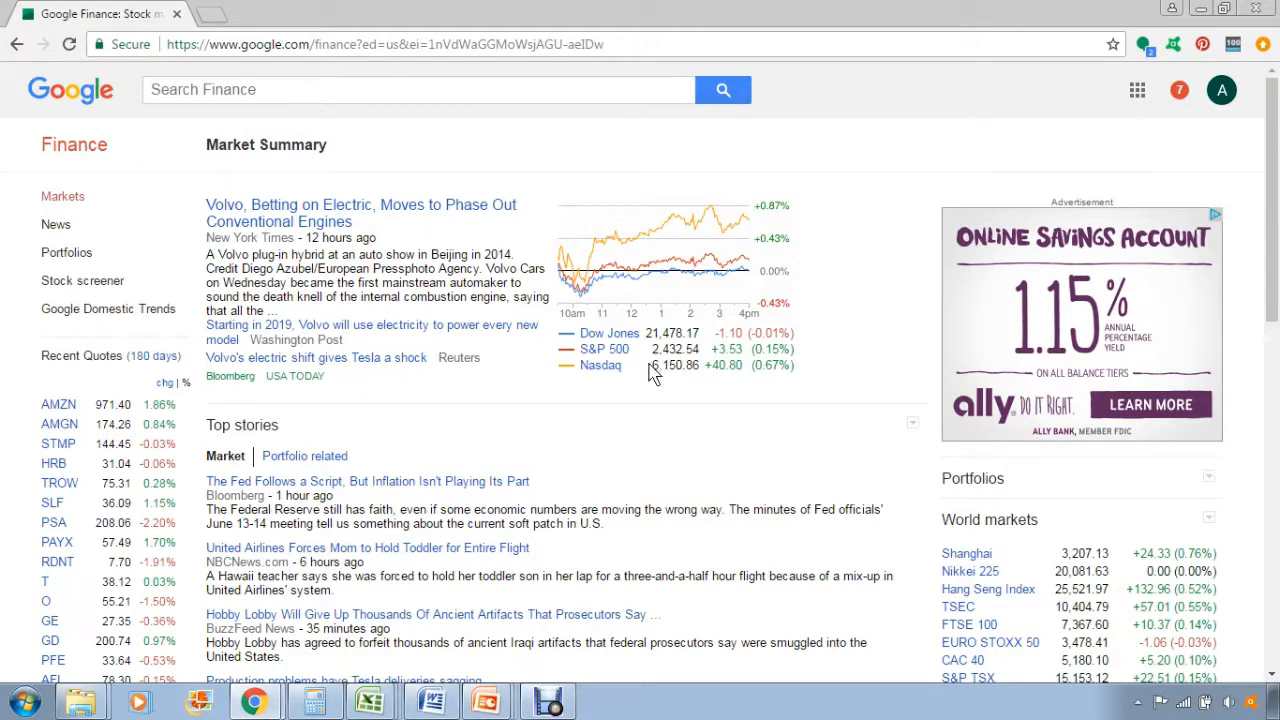
Open the S&P 500 index page in a new tab, view it, and close that tab.
{"action": "right_click", "coordinate": [613, 357]}
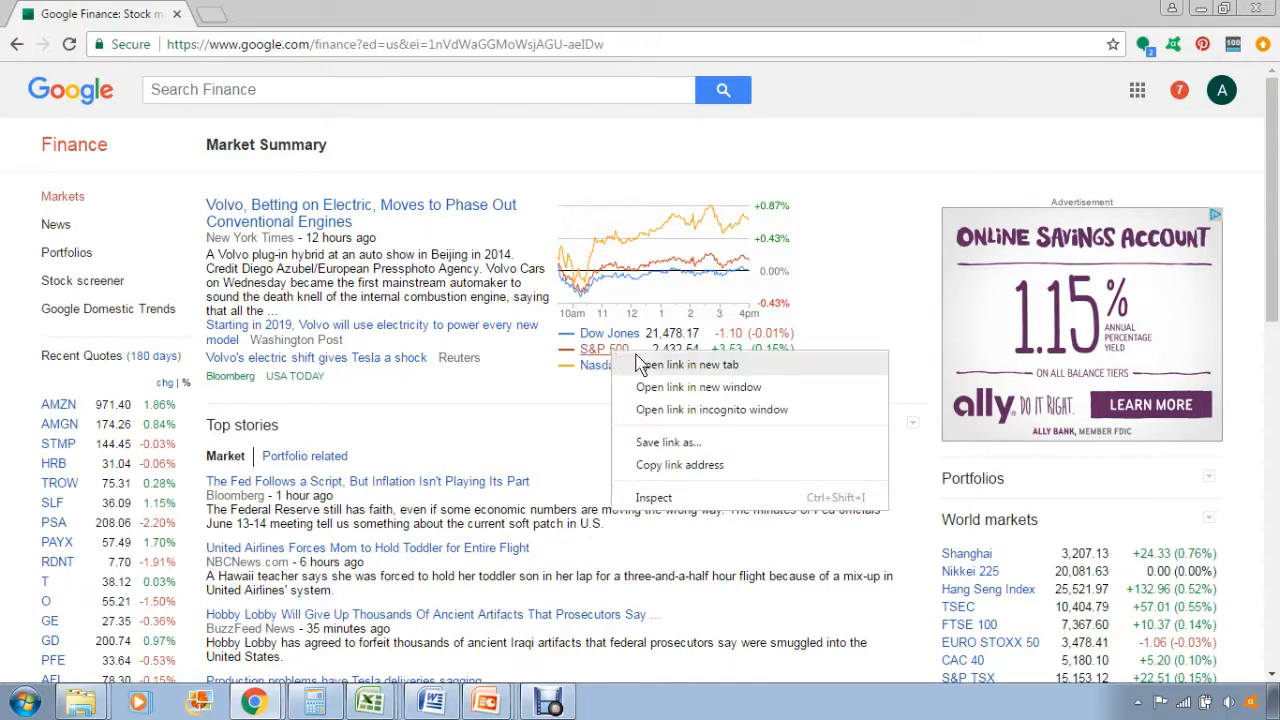
{"action": "left_click", "coordinate": [645, 365]}
{"action": "left_click", "coordinate": [340, 12]}
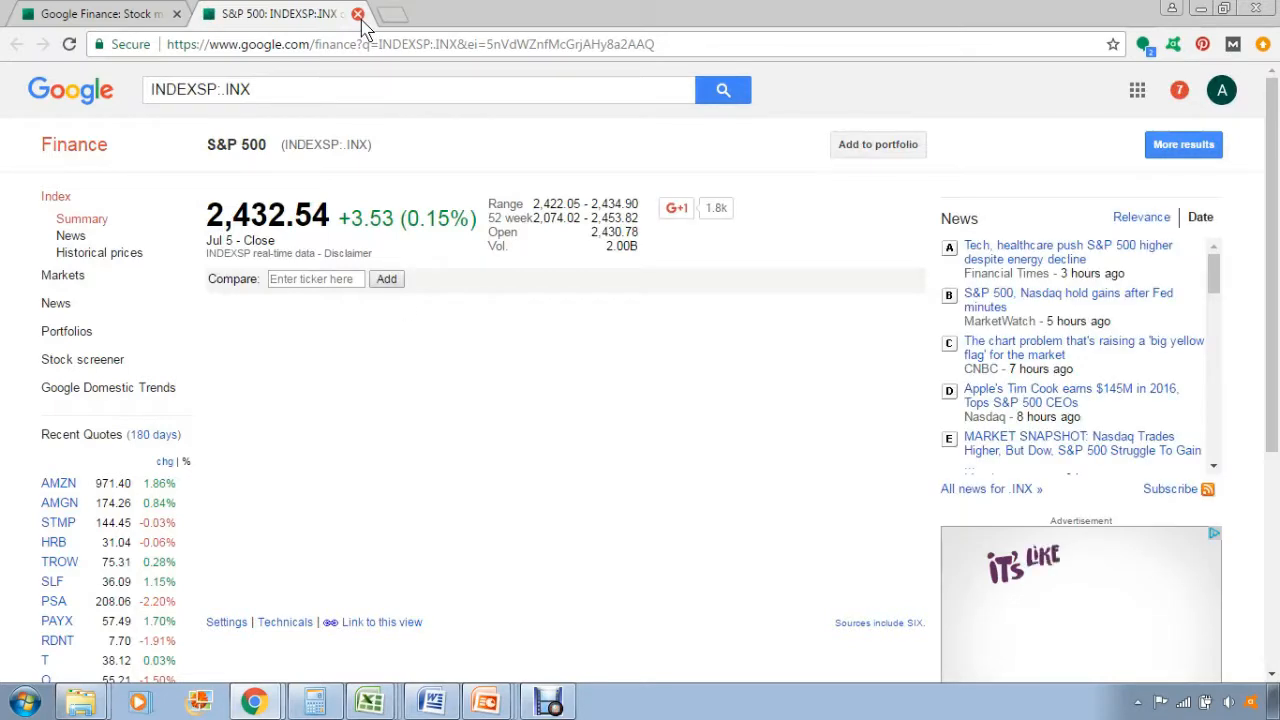
{"action": "left_click", "coordinate": [357, 13]}
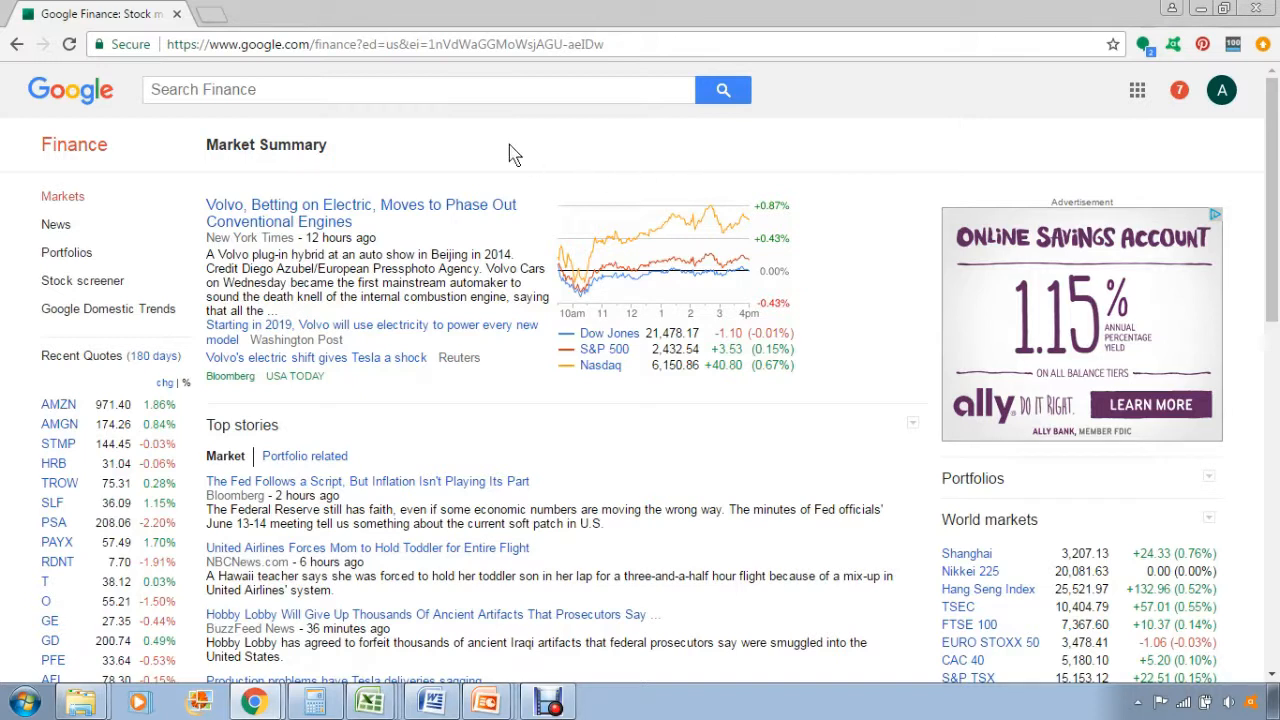
Scroll through the Market Summary page to examine its news, trends, markets and sector summary sections.
{"action": "scroll", "coordinate": [400, 195], "scroll_direction": "down", "scroll_amount": 1}
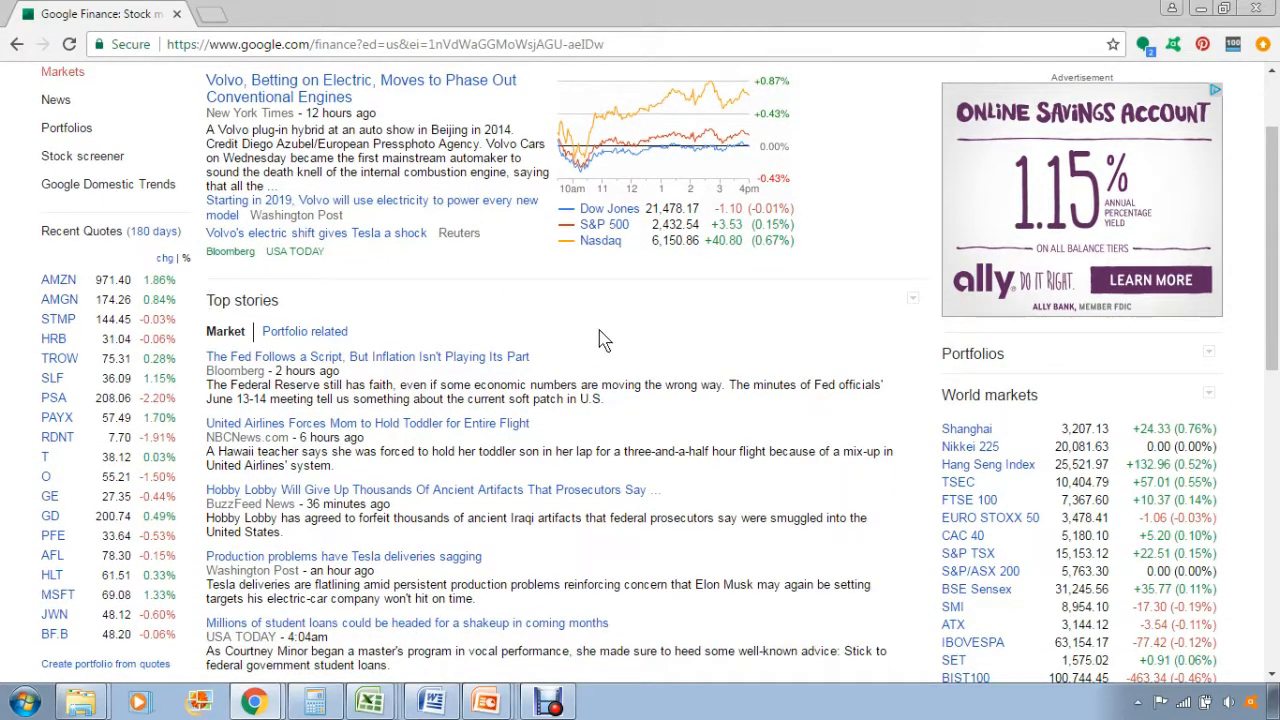
{"action": "scroll", "coordinate": [720, 362], "scroll_direction": "down", "scroll_amount": 1}
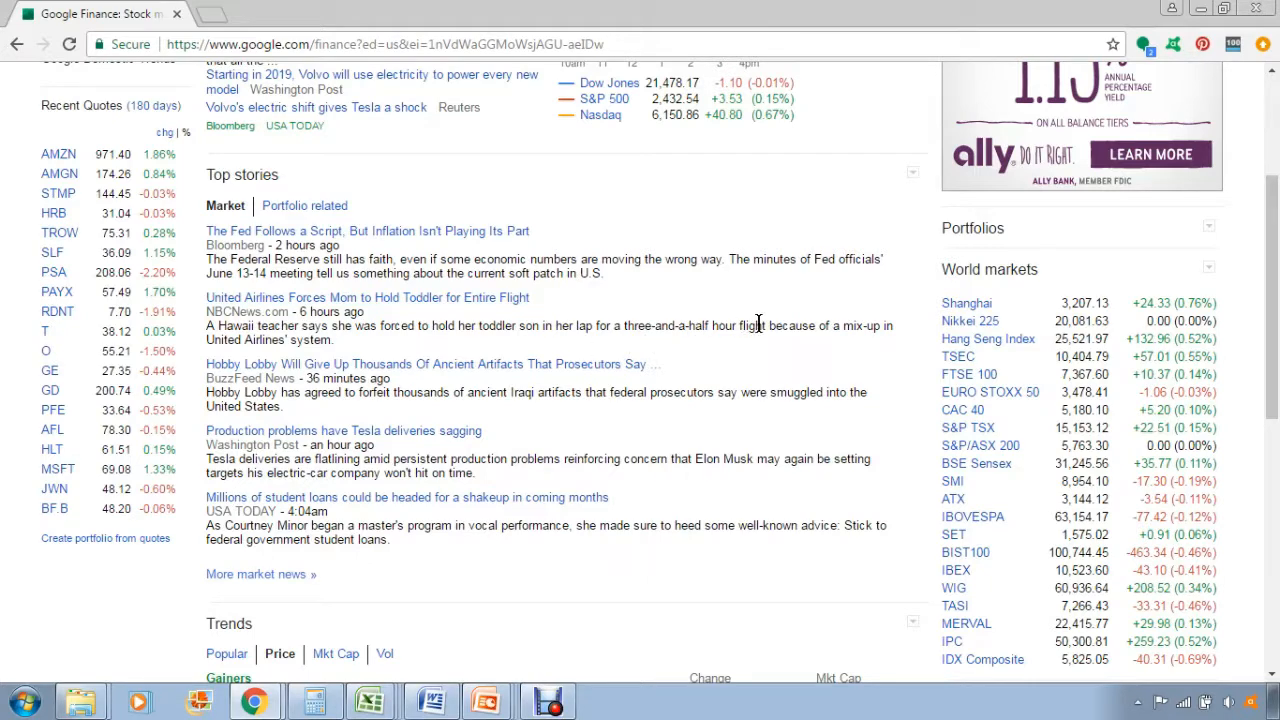
{"action": "scroll", "coordinate": [812, 305], "scroll_direction": "down", "scroll_amount": 1}
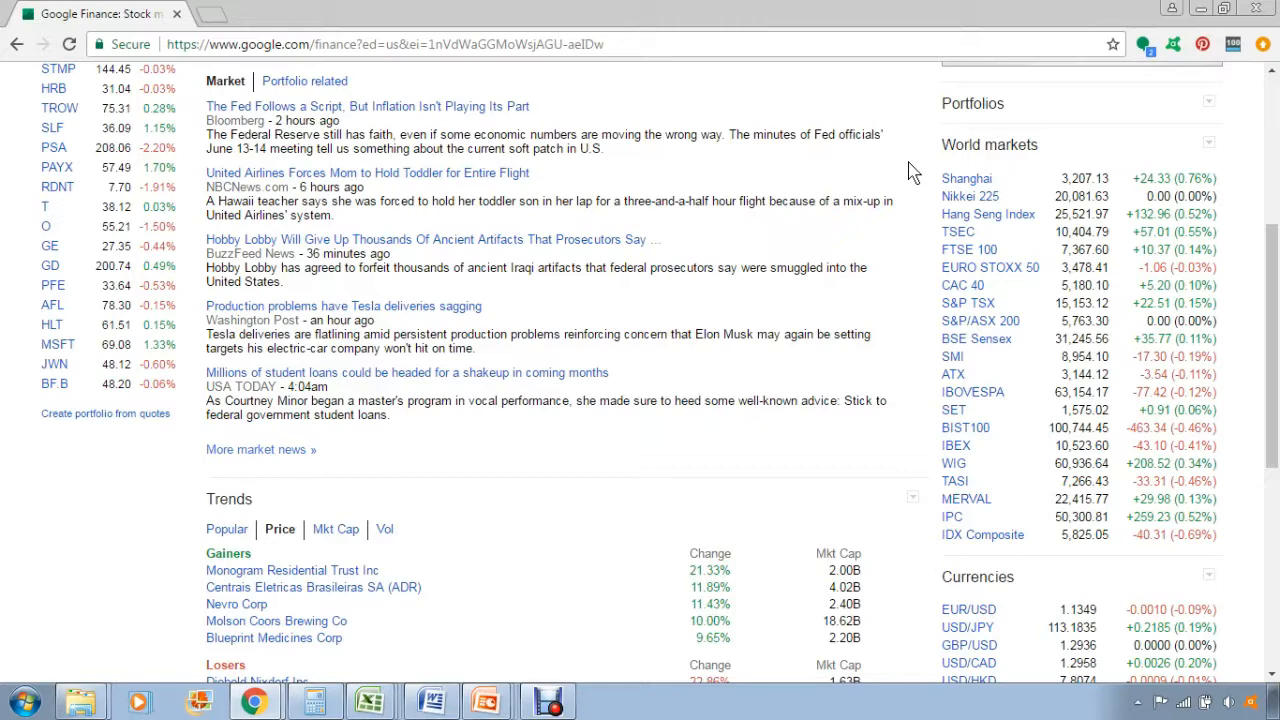
{"action": "scroll", "coordinate": [905, 190], "scroll_direction": "down", "scroll_amount": 5}
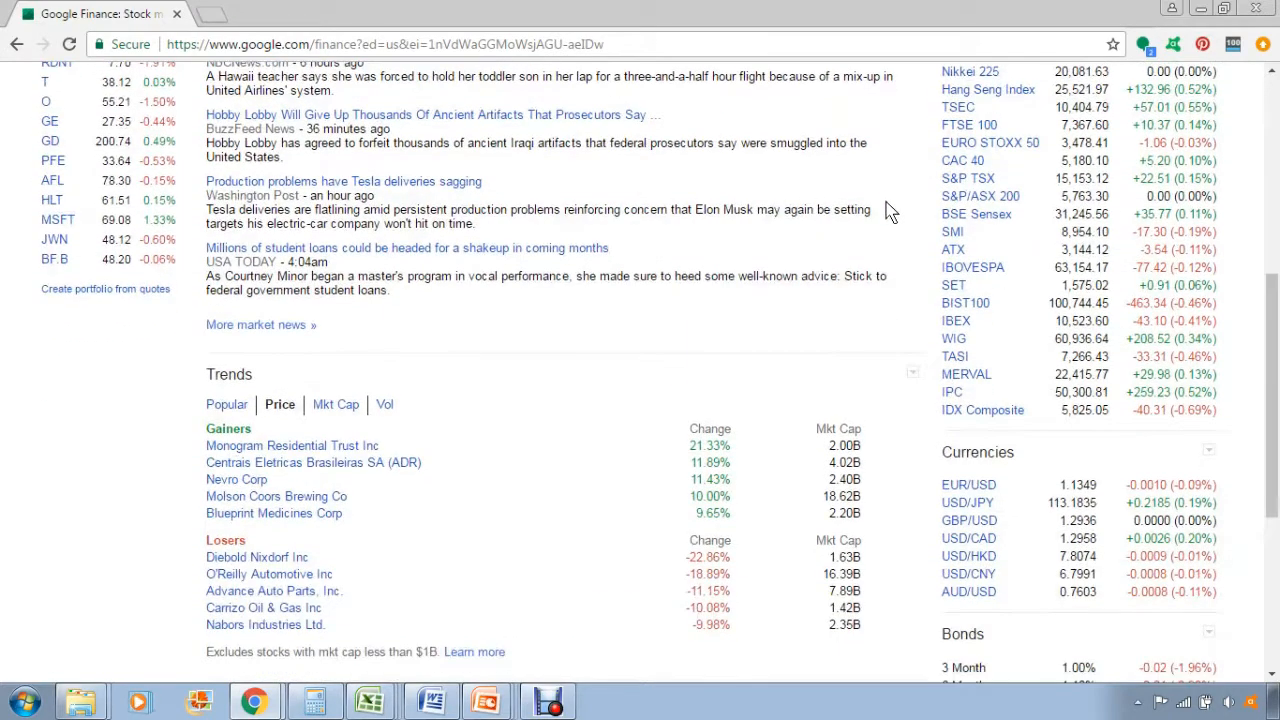
{"action": "scroll", "coordinate": [590, 262], "scroll_direction": "down", "scroll_amount": 2}
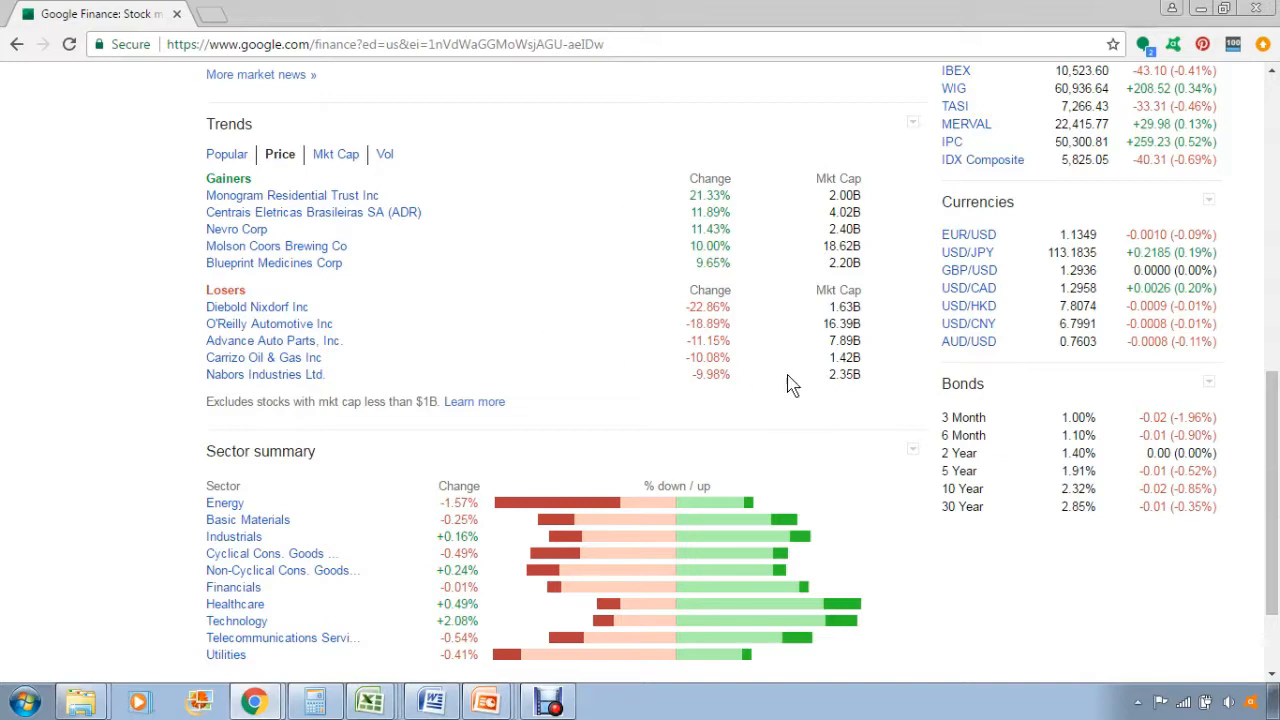
{"action": "scroll", "coordinate": [122, 418], "scroll_direction": "down", "scroll_amount": 2}
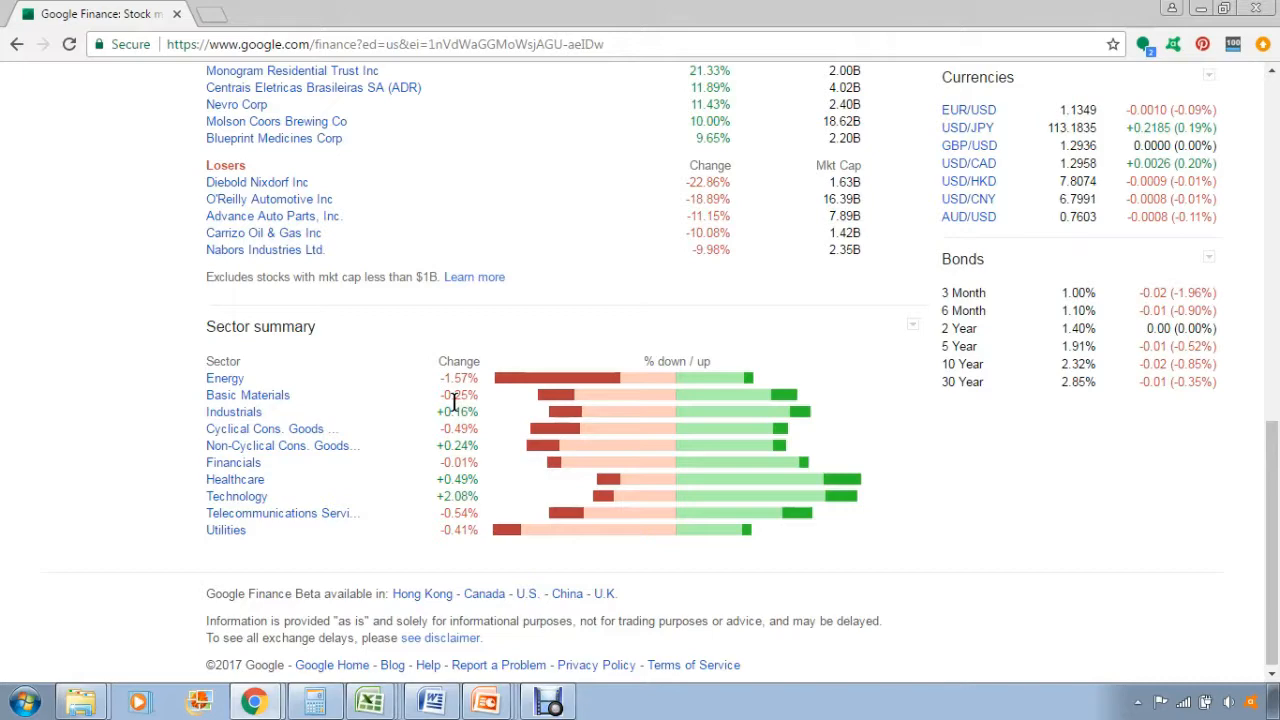
{"action": "scroll", "coordinate": [453, 400], "scroll_direction": "up", "scroll_amount": 10}
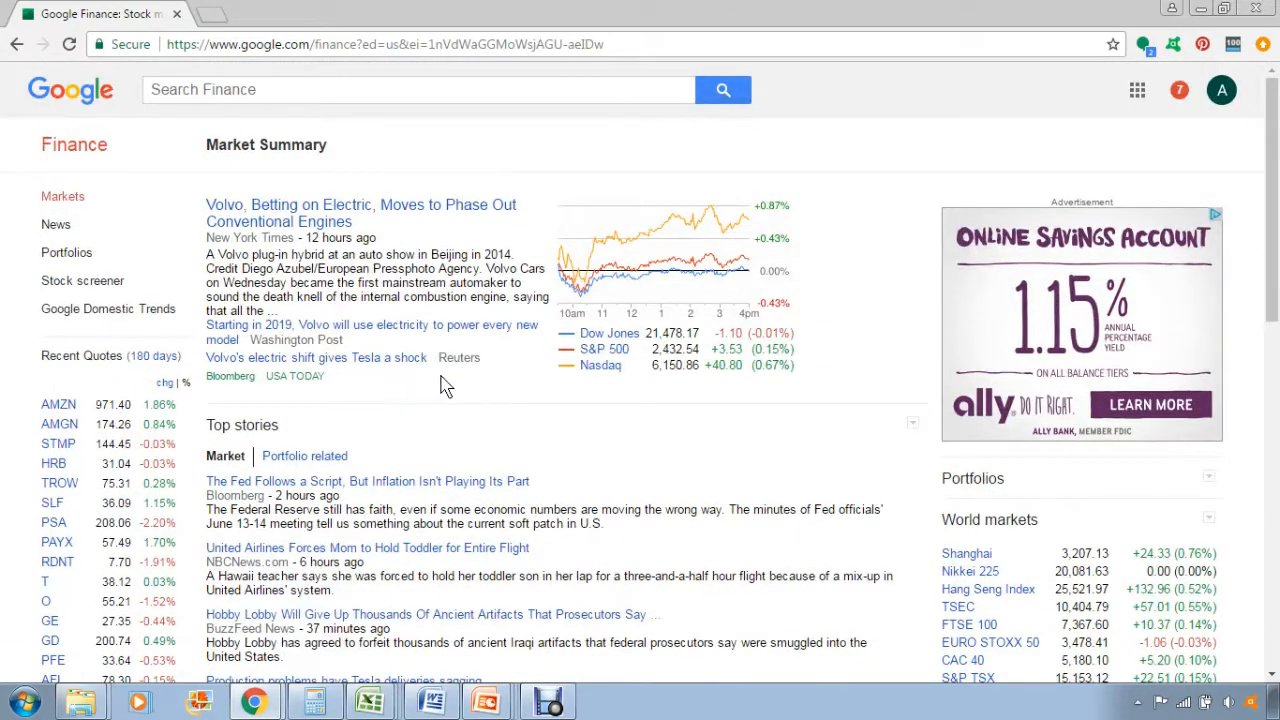
Open the Stock screener and remove the P/E ratio and 52w price change criteria.
{"action": "left_click", "coordinate": [147, 284]}
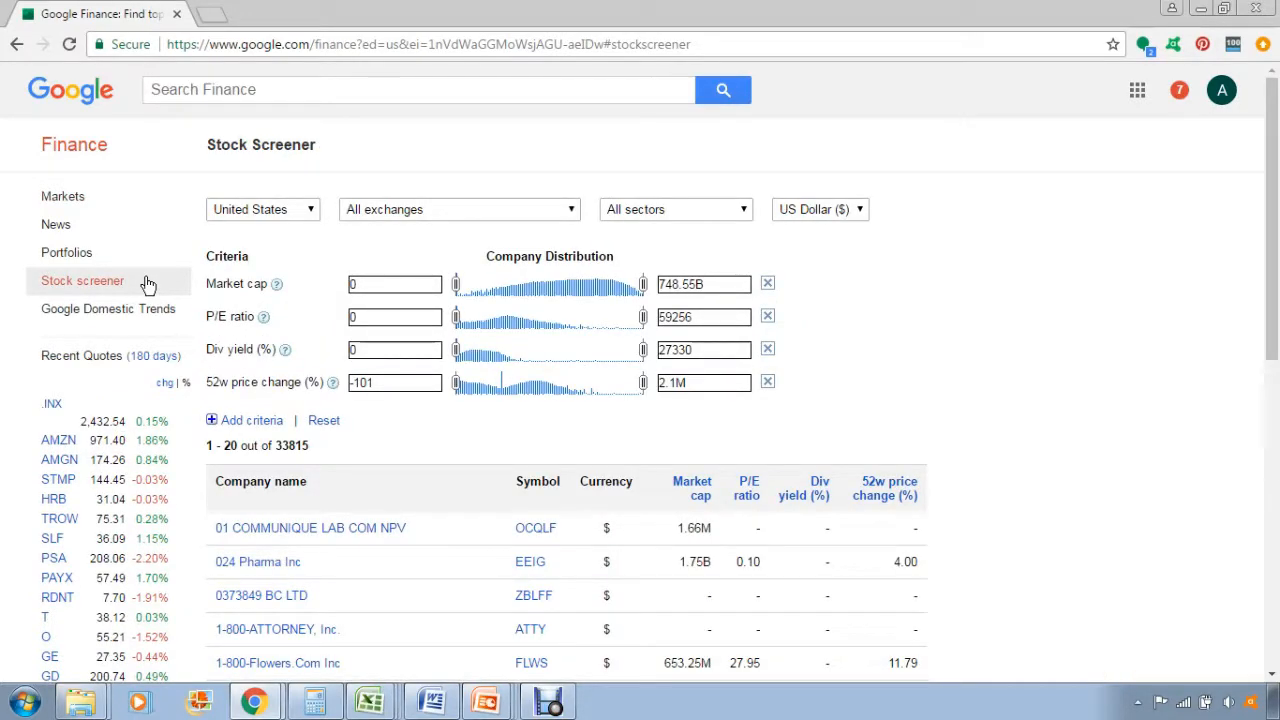
{"action": "left_click", "coordinate": [768, 317]}
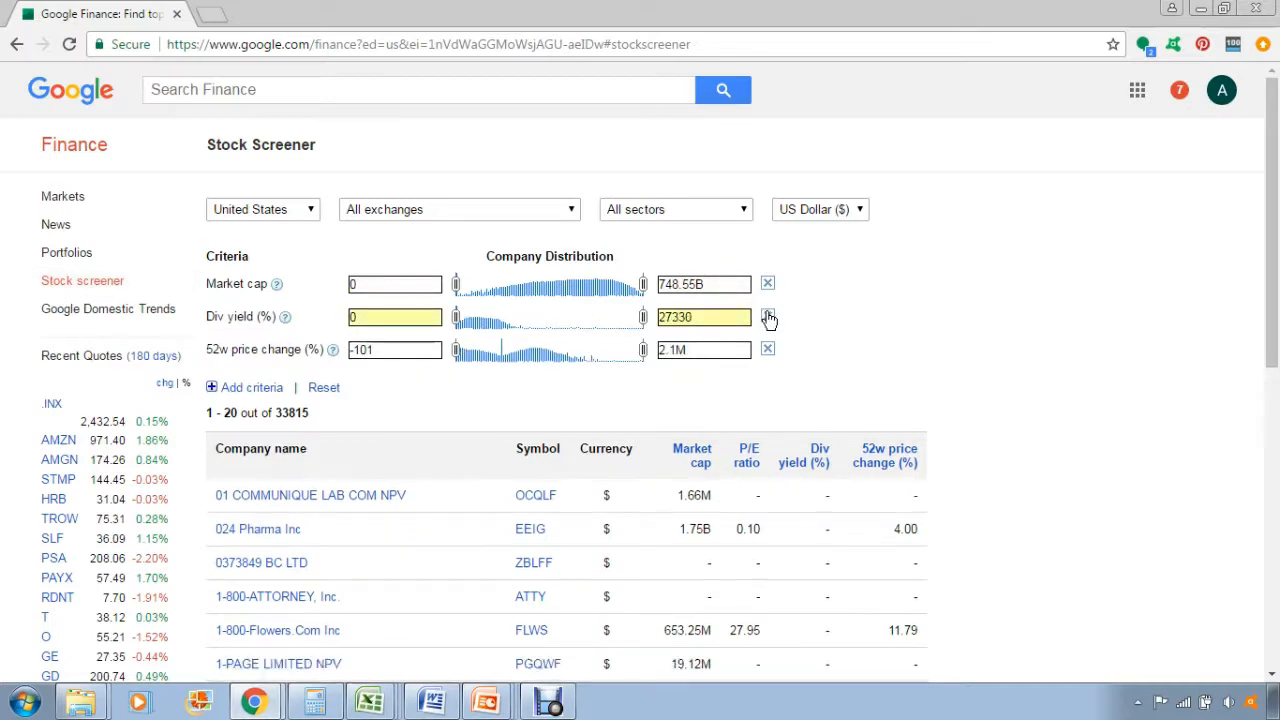
{"action": "left_click", "coordinate": [767, 352]}
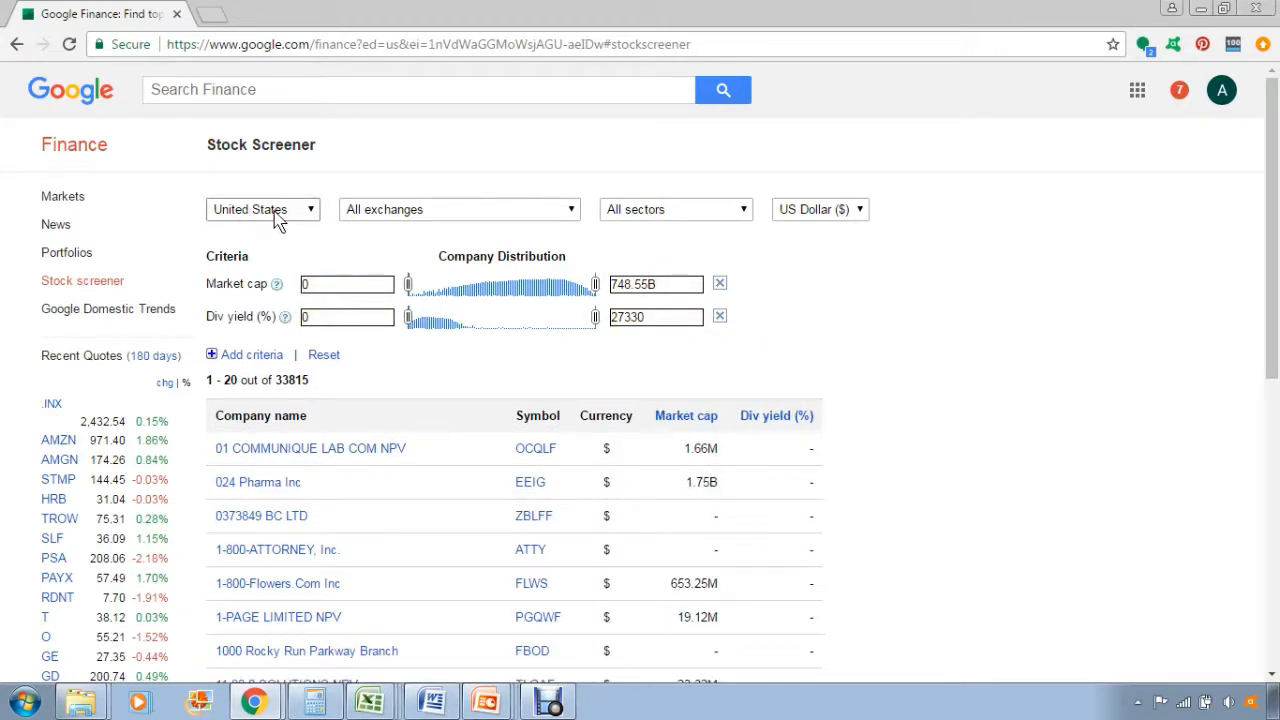
{"action": "left_click", "coordinate": [306, 210]}
{"action": "scroll", "coordinate": [280, 340], "scroll_direction": "up", "scroll_amount": 6}
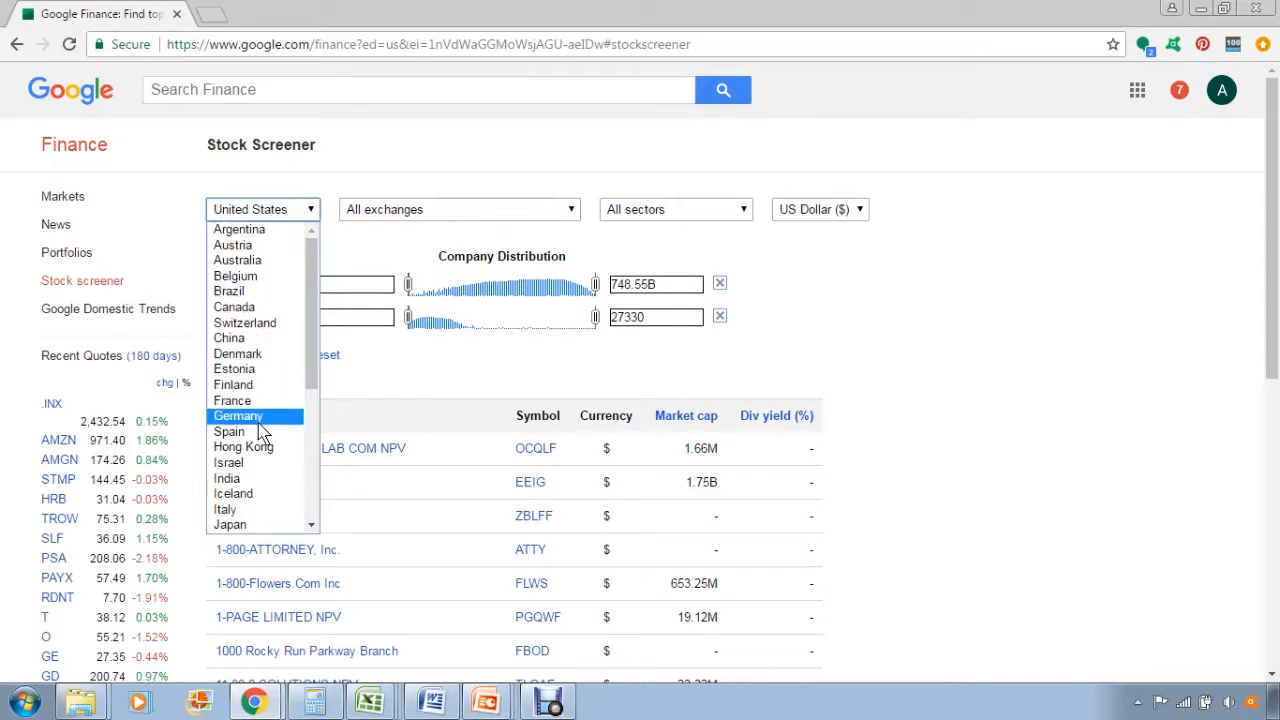
{"action": "scroll", "coordinate": [267, 445], "scroll_direction": "down", "scroll_amount": 5}
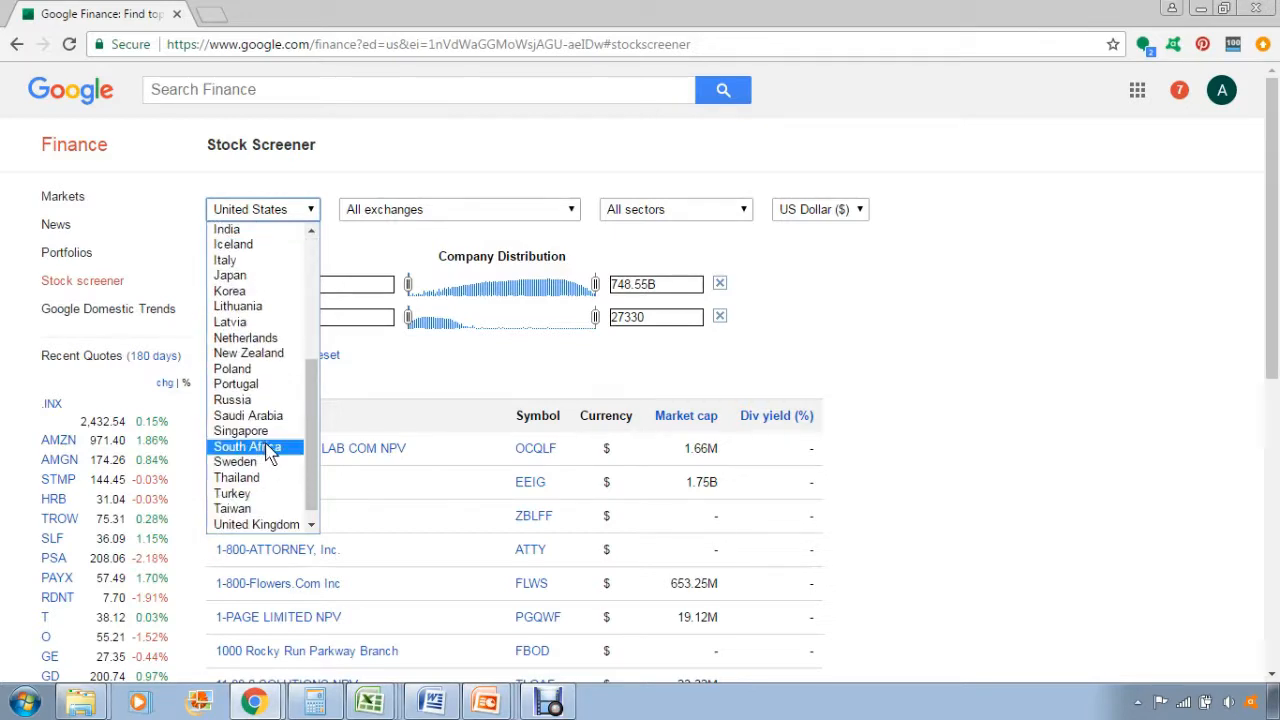
{"action": "left_click", "coordinate": [955, 387]}
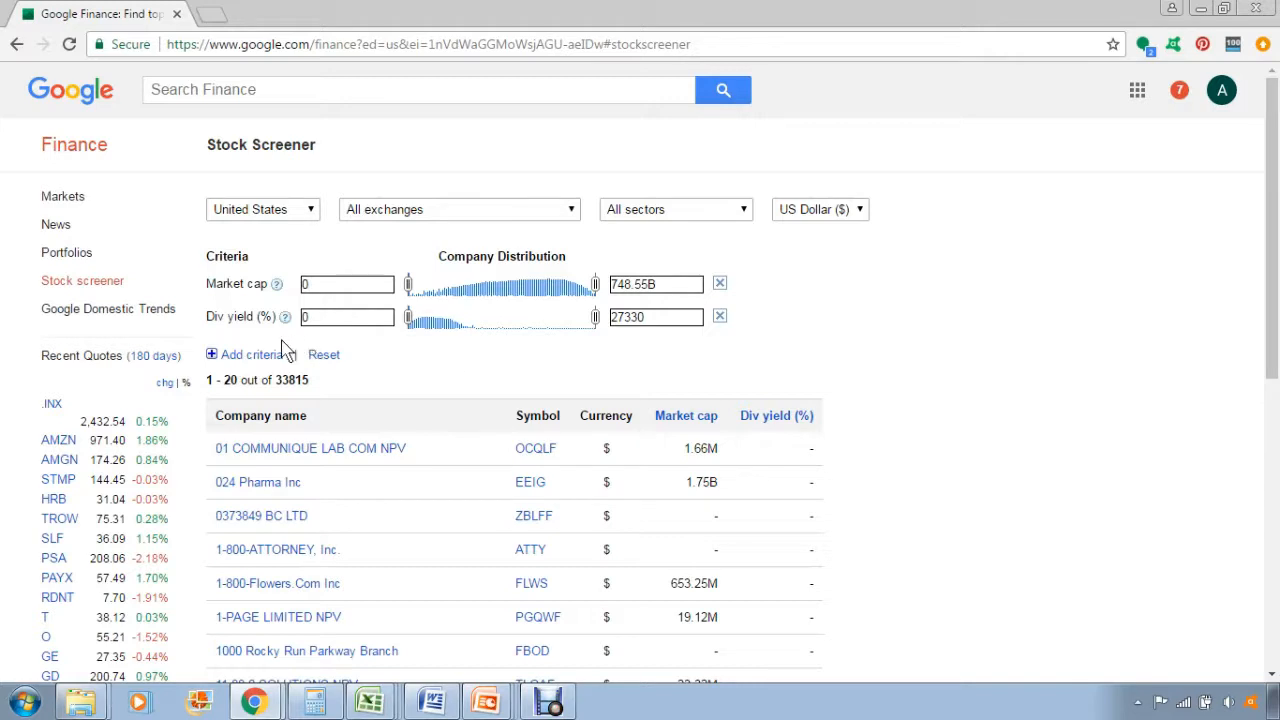
Browse each Add criteria category to review the available screening metrics.
{"action": "left_click", "coordinate": [214, 352]}
{"action": "scroll", "coordinate": [620, 405], "scroll_direction": "down", "scroll_amount": 1}
{"action": "scroll", "coordinate": [620, 405], "scroll_direction": "down", "scroll_amount": 1}
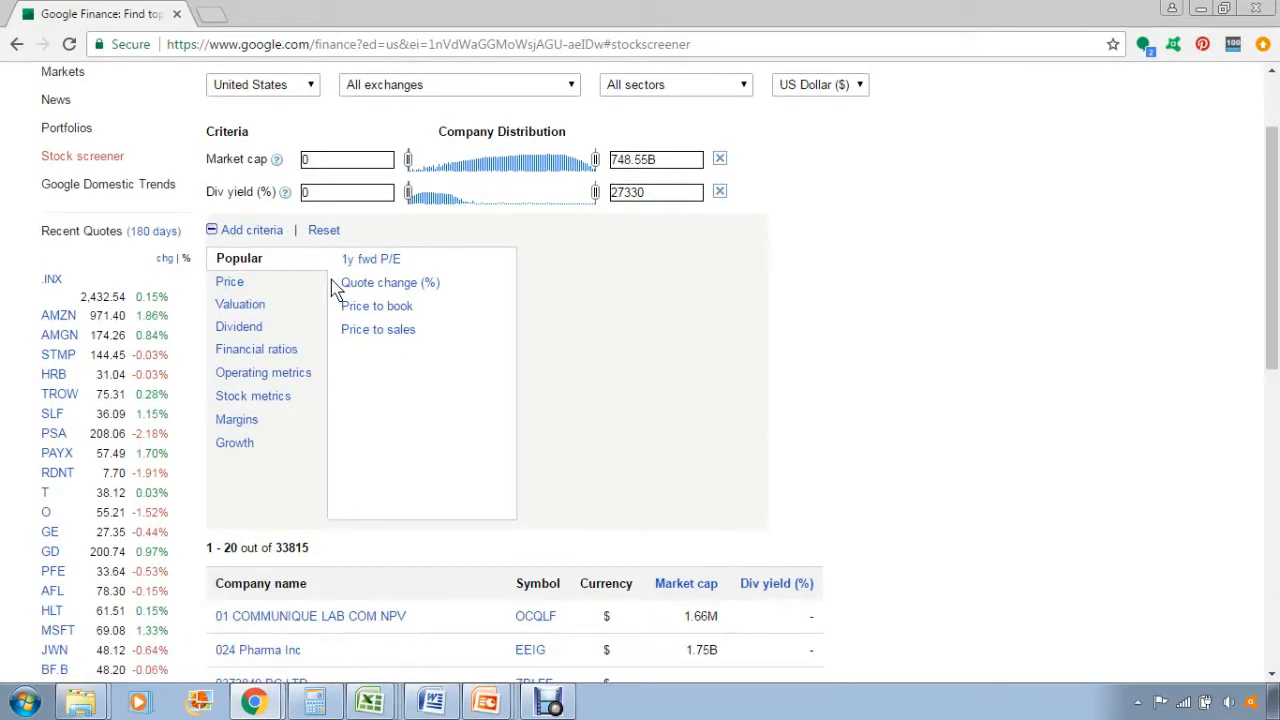
{"action": "left_click", "coordinate": [243, 284]}
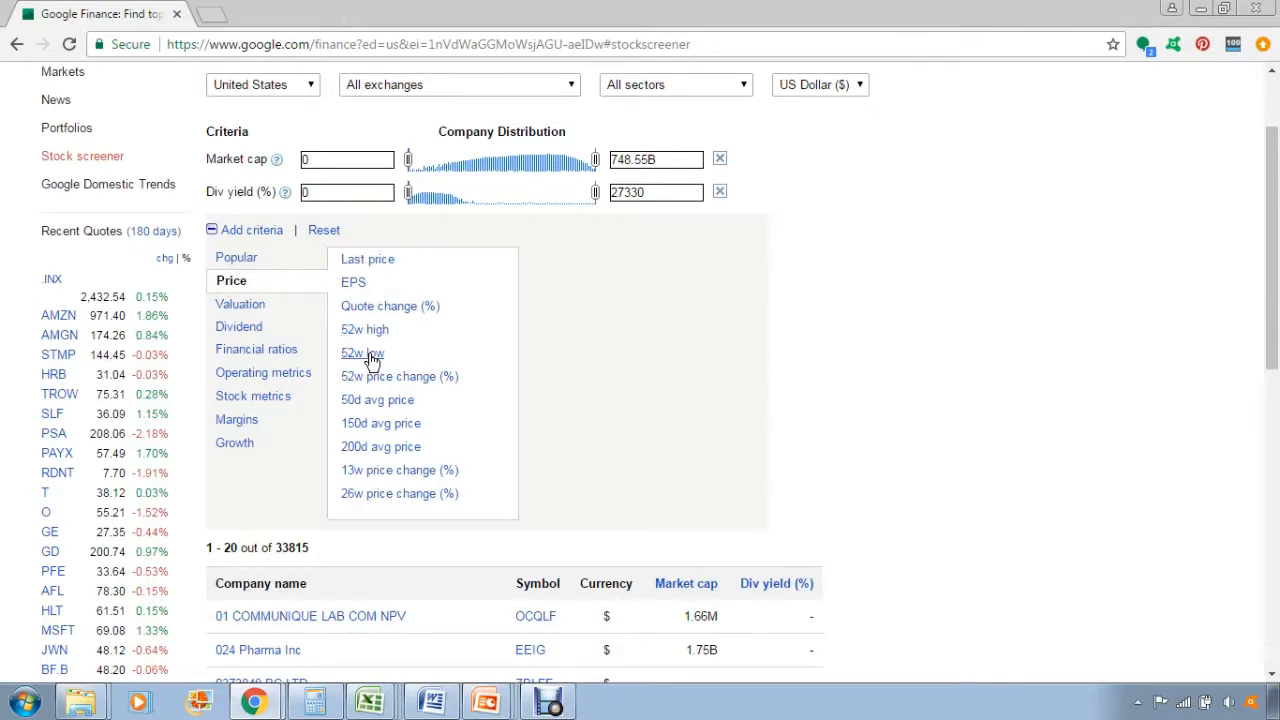
{"action": "left_click", "coordinate": [240, 304]}
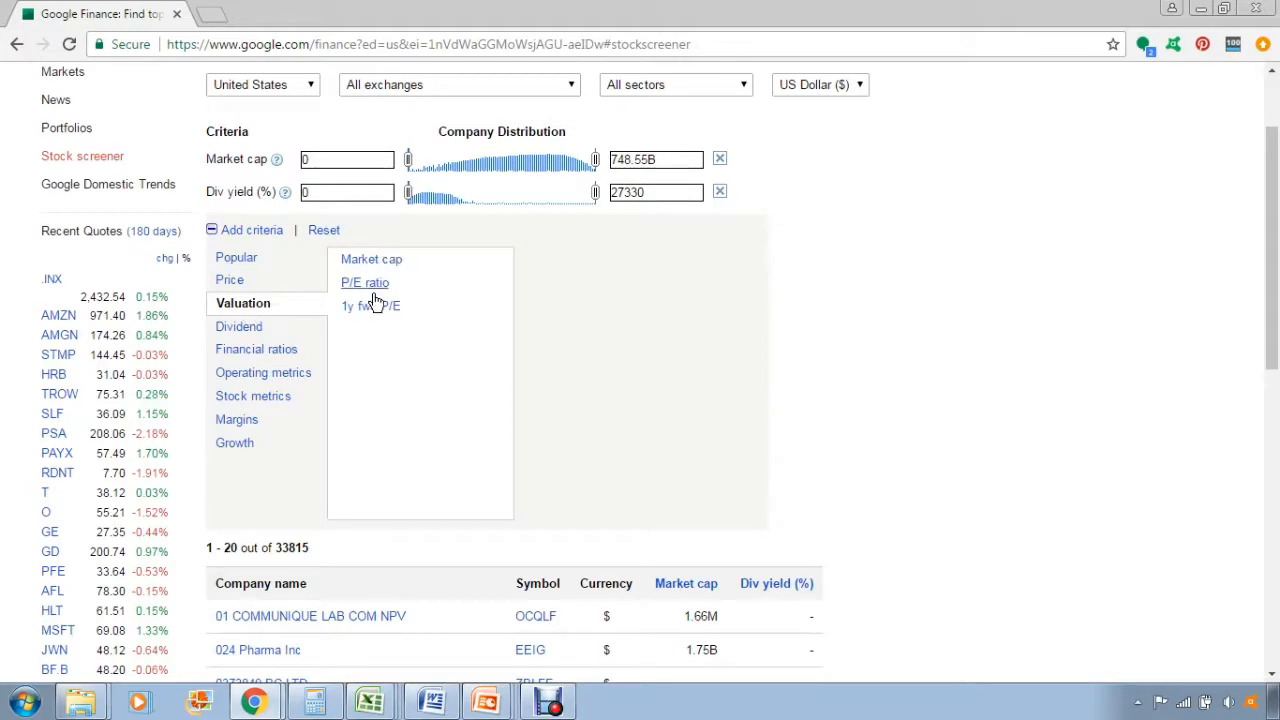
{"action": "left_click", "coordinate": [257, 334]}
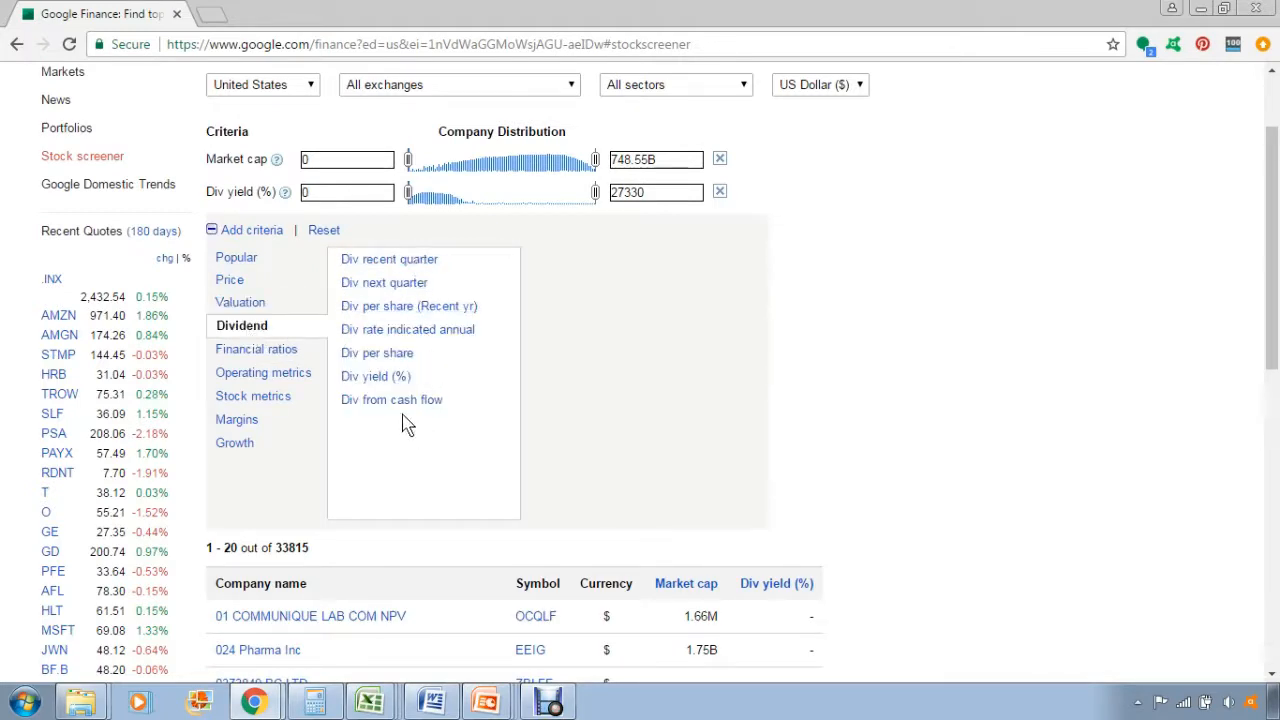
{"action": "left_click", "coordinate": [252, 350]}
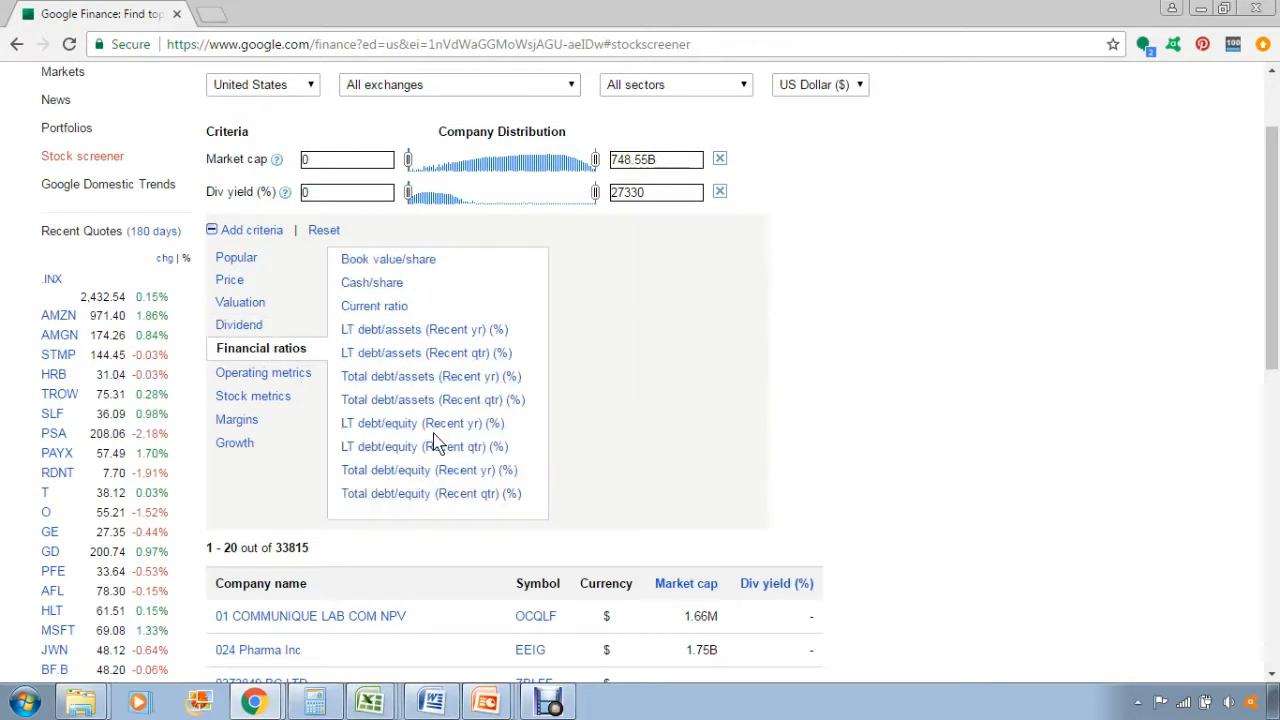
{"action": "left_click", "coordinate": [303, 376]}
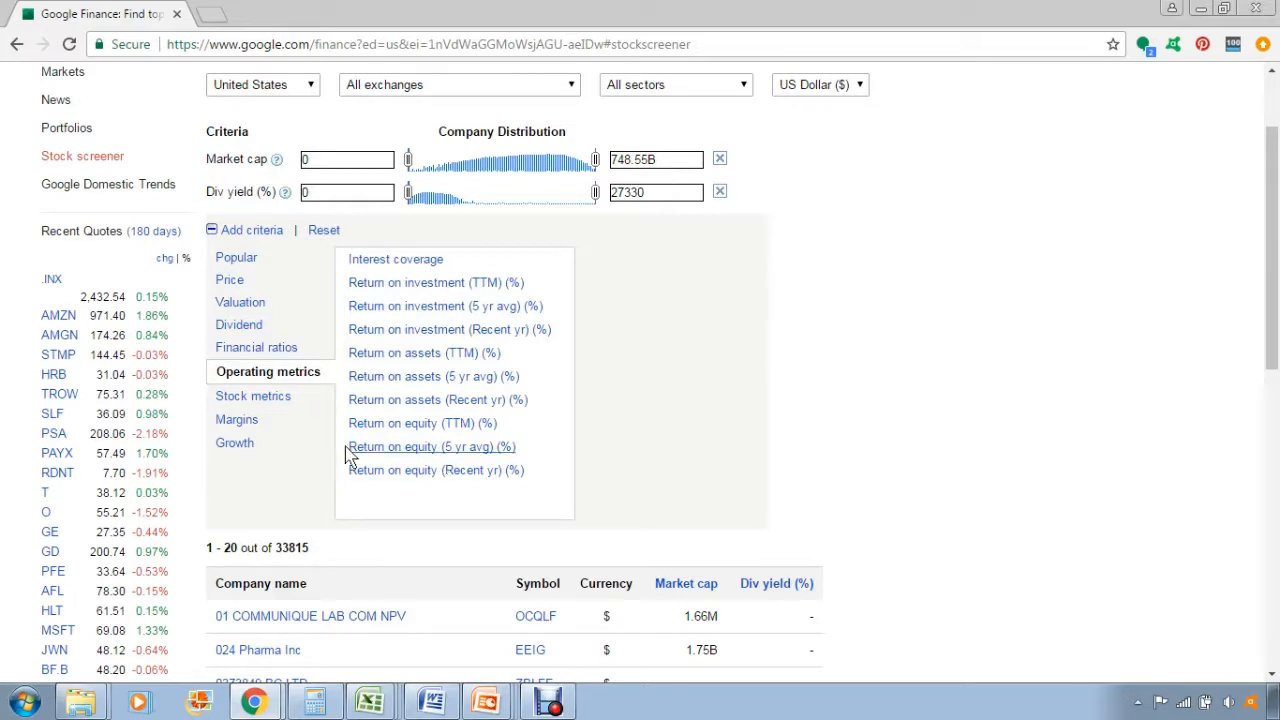
{"action": "left_click", "coordinate": [256, 397]}
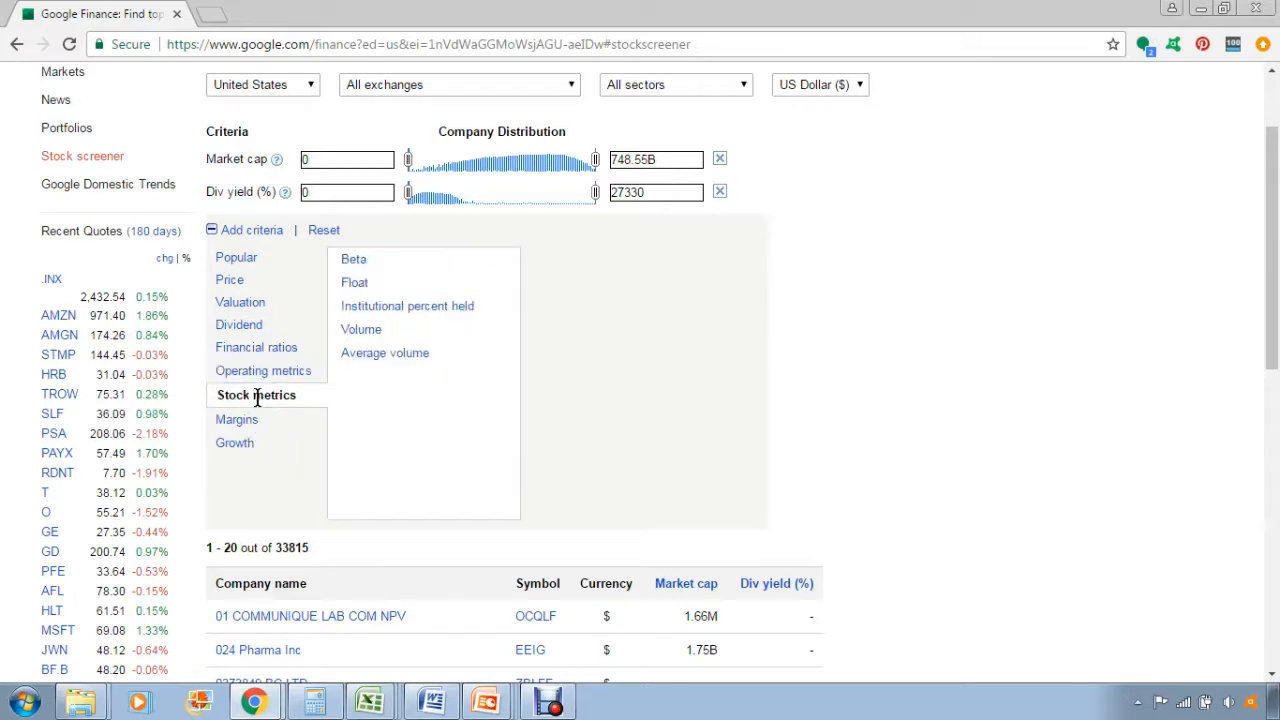
{"action": "left_click", "coordinate": [242, 420]}
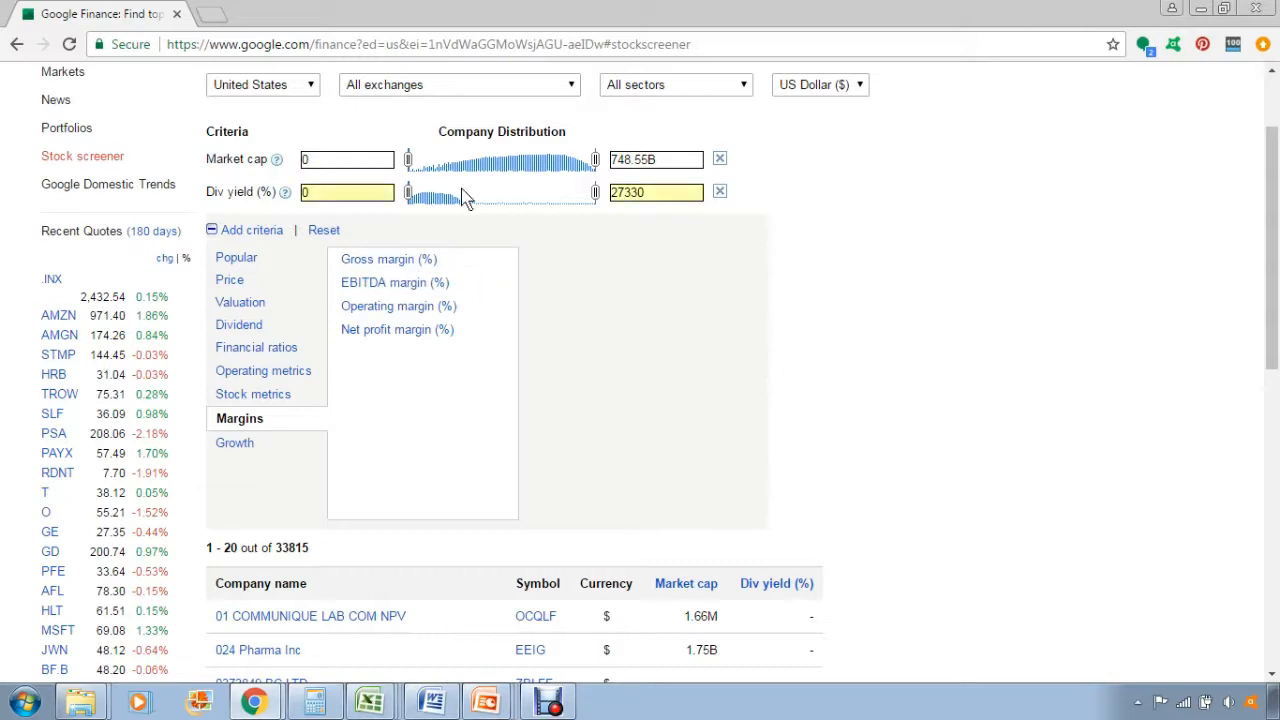
{"action": "left_click", "coordinate": [250, 451]}
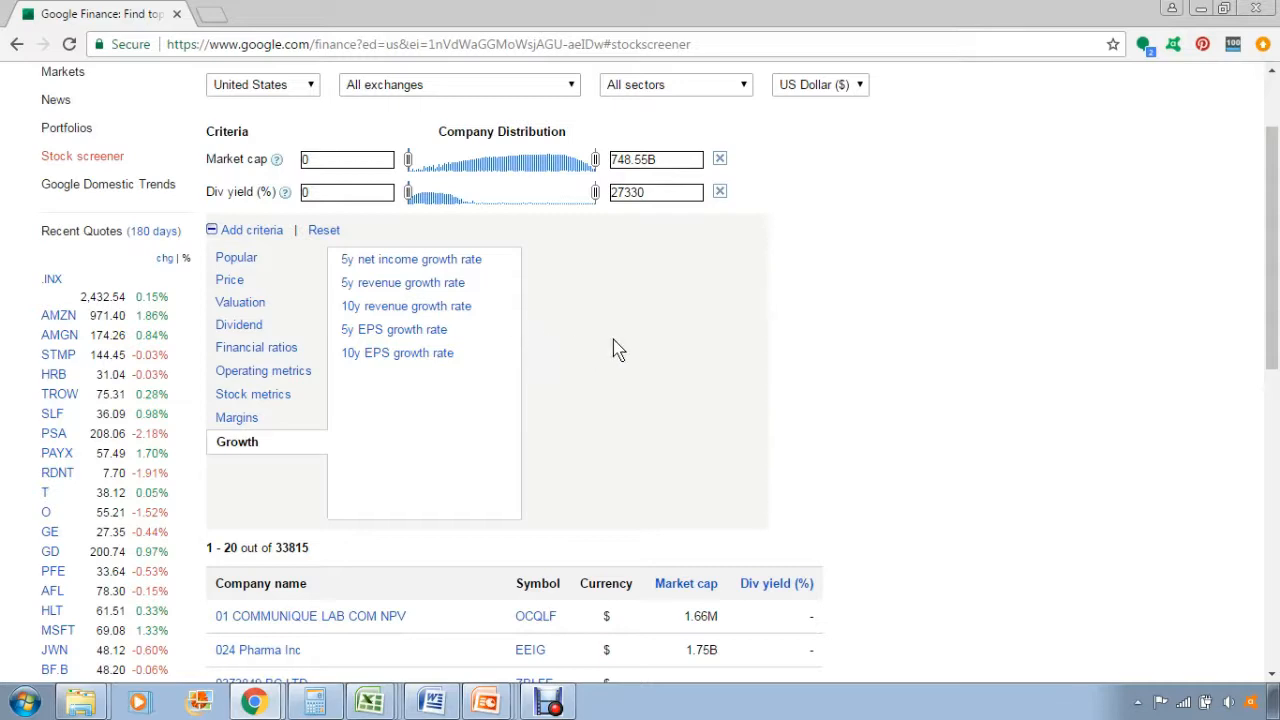
Set the minimum market cap to 5B.
{"action": "left_click", "coordinate": [350, 158]}
{"action": "type", "text": "5b"}
{"action": "key", "text": "BackSpace"}
{"action": "type", "text": "B"}
Set the dividend yield range to a minimum of 3 and a maximum of 7 percent.
{"action": "left_click_drag", "start_coordinate": [376, 190], "coordinate": [244, 188]}
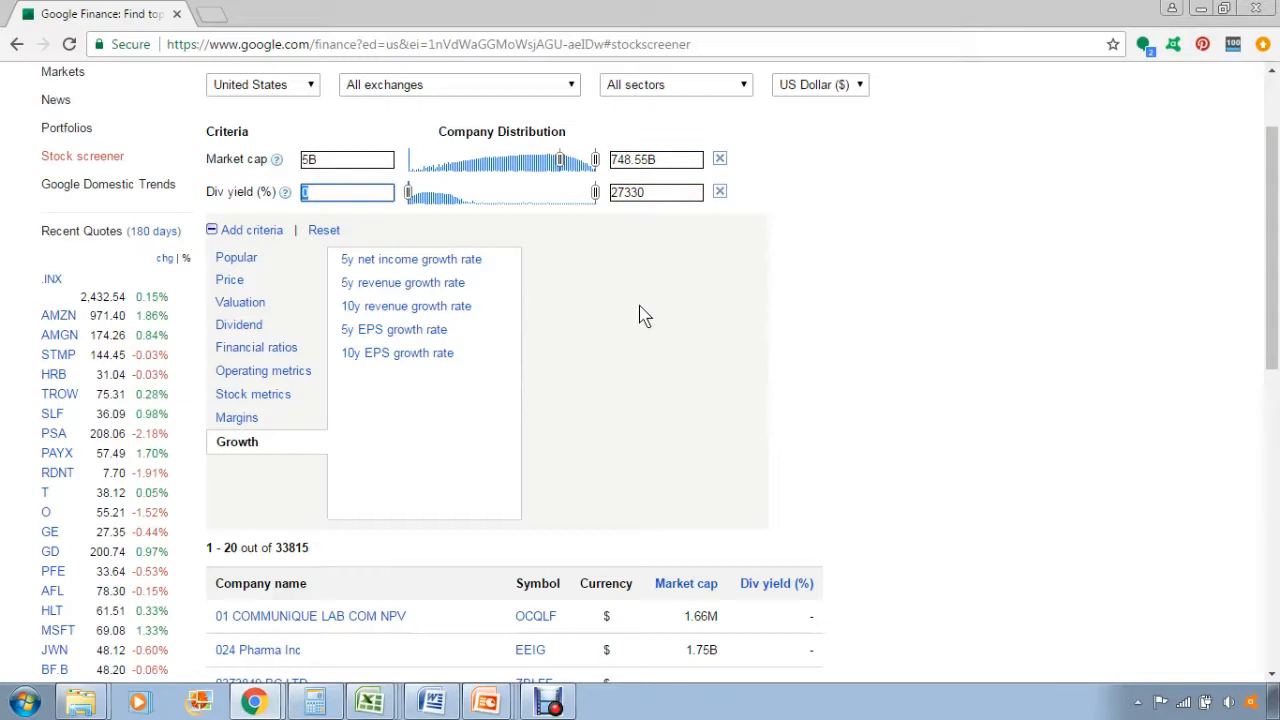
{"action": "type", "text": "3%"}
{"action": "left_click", "coordinate": [660, 192]}
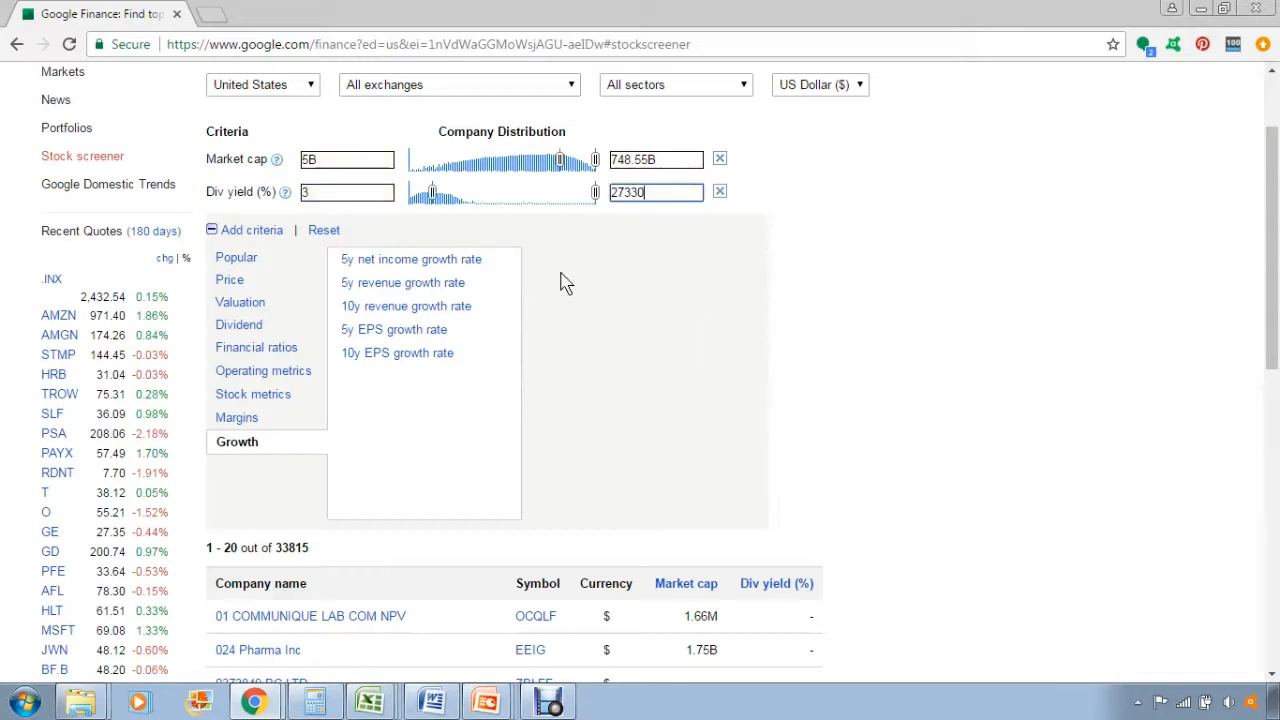
{"action": "key", "text": "shift+Left"}
{"action": "key", "text": "shift+Left"}
{"action": "key", "text": "shift+Left"}
{"action": "key", "text": "shift+Left"}
{"action": "key", "text": "shift+Left"}
{"action": "type", "text": "7%"}
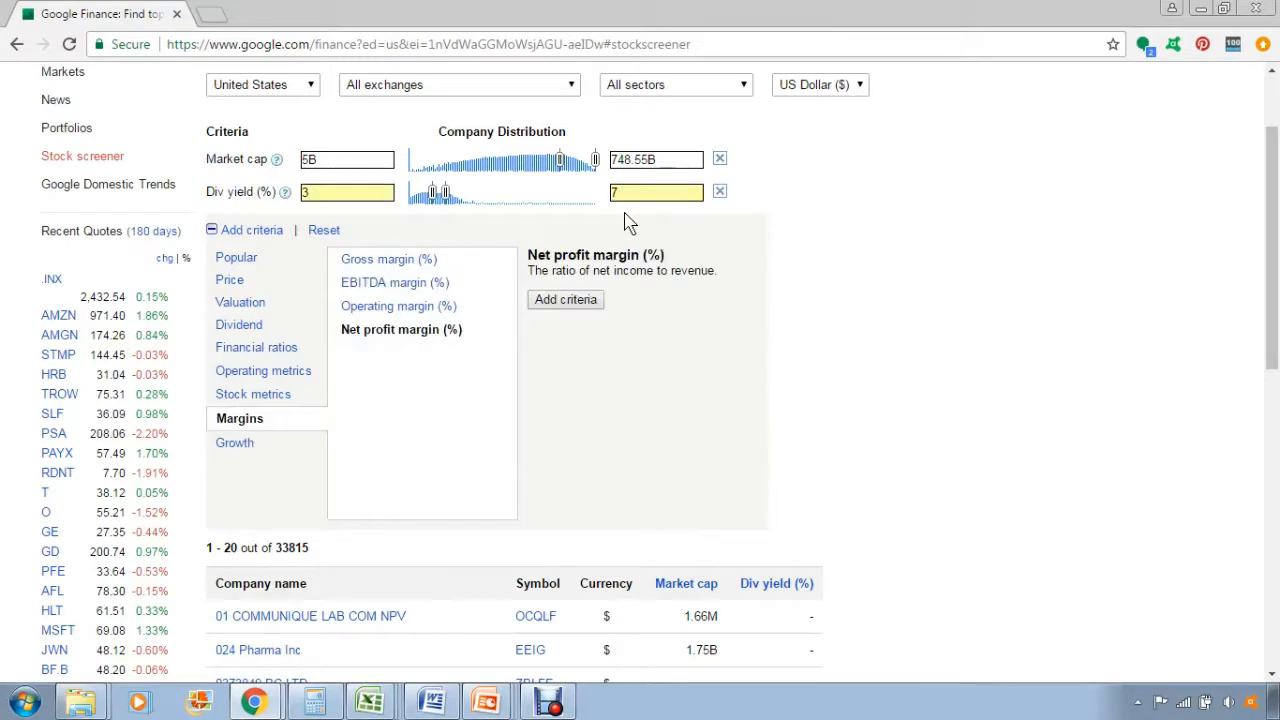
Add the Return on equity (5 yr avg) criterion and set its minimum to 10.
{"action": "left_click", "coordinate": [265, 371]}
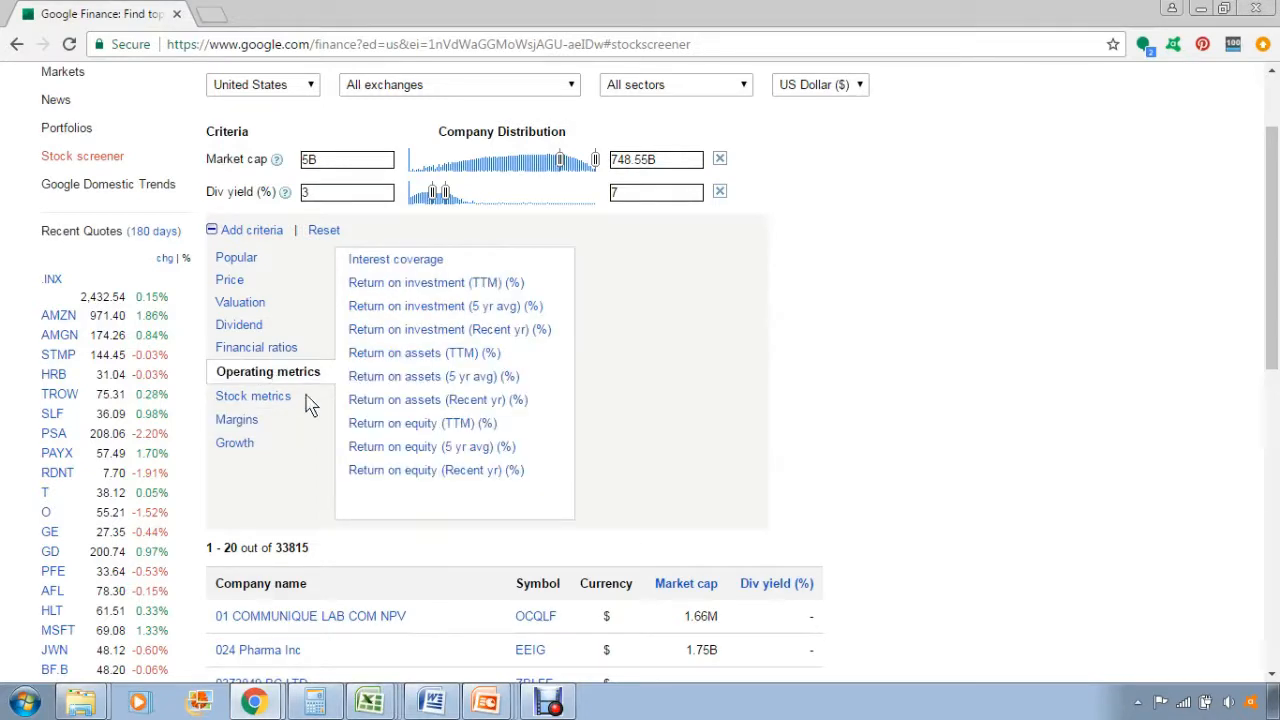
{"action": "left_click", "coordinate": [420, 452]}
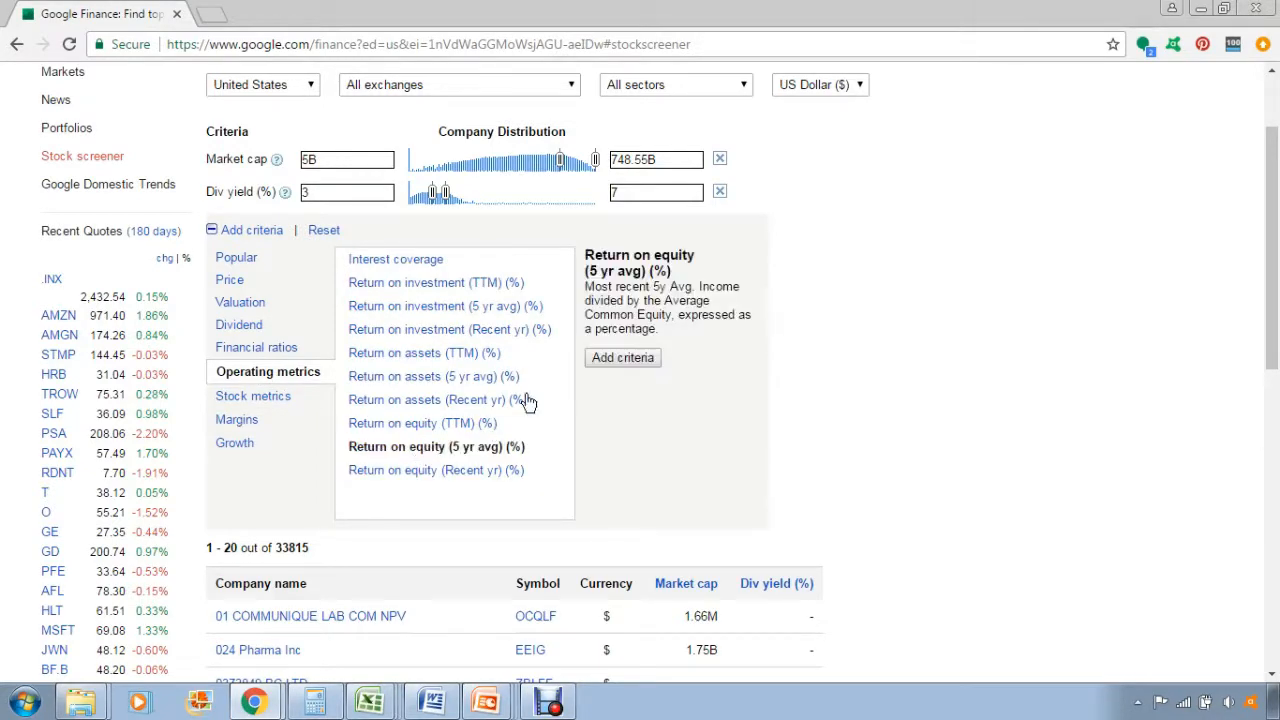
{"action": "left_click", "coordinate": [638, 364]}
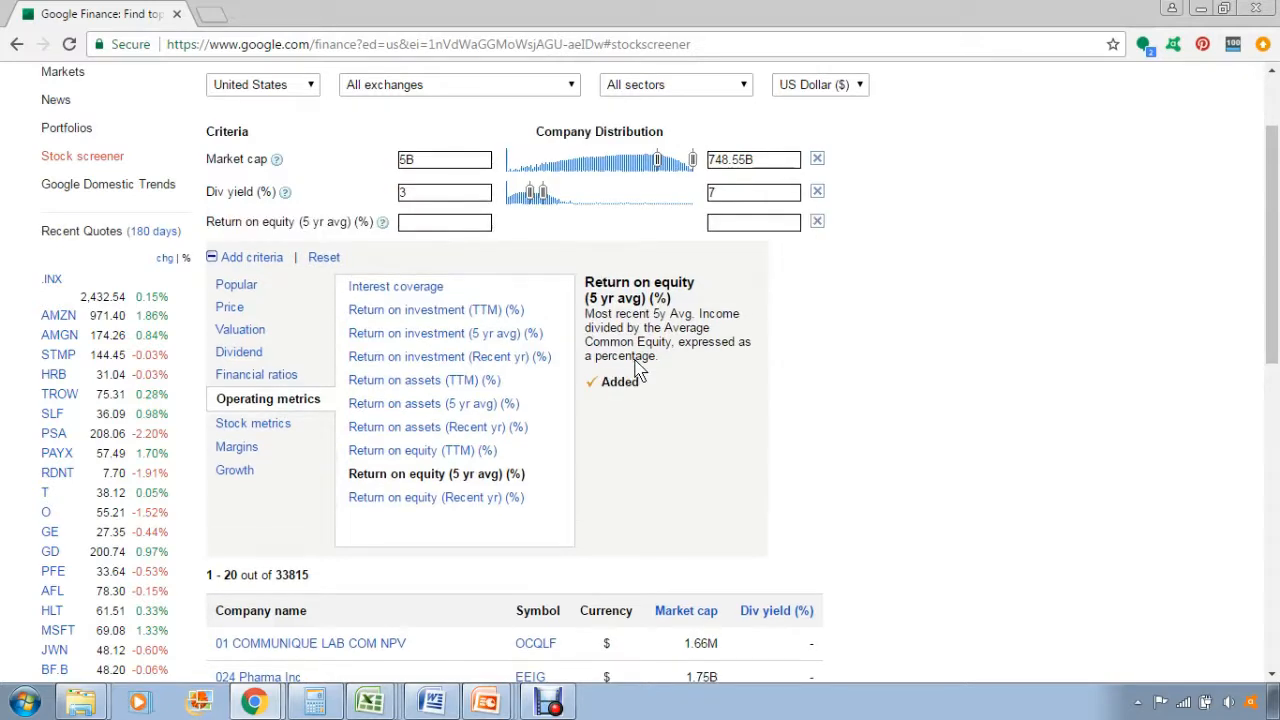
{"action": "left_click", "coordinate": [459, 222]}
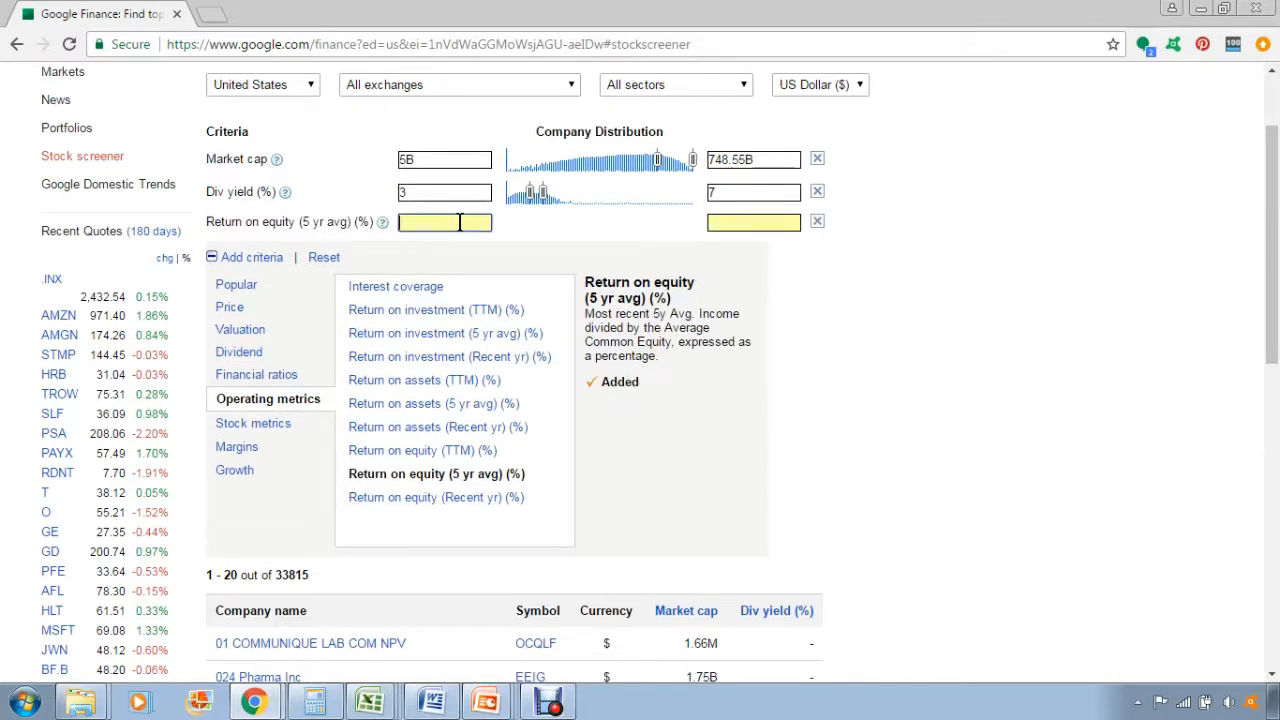
{"action": "type", "text": "10%"}
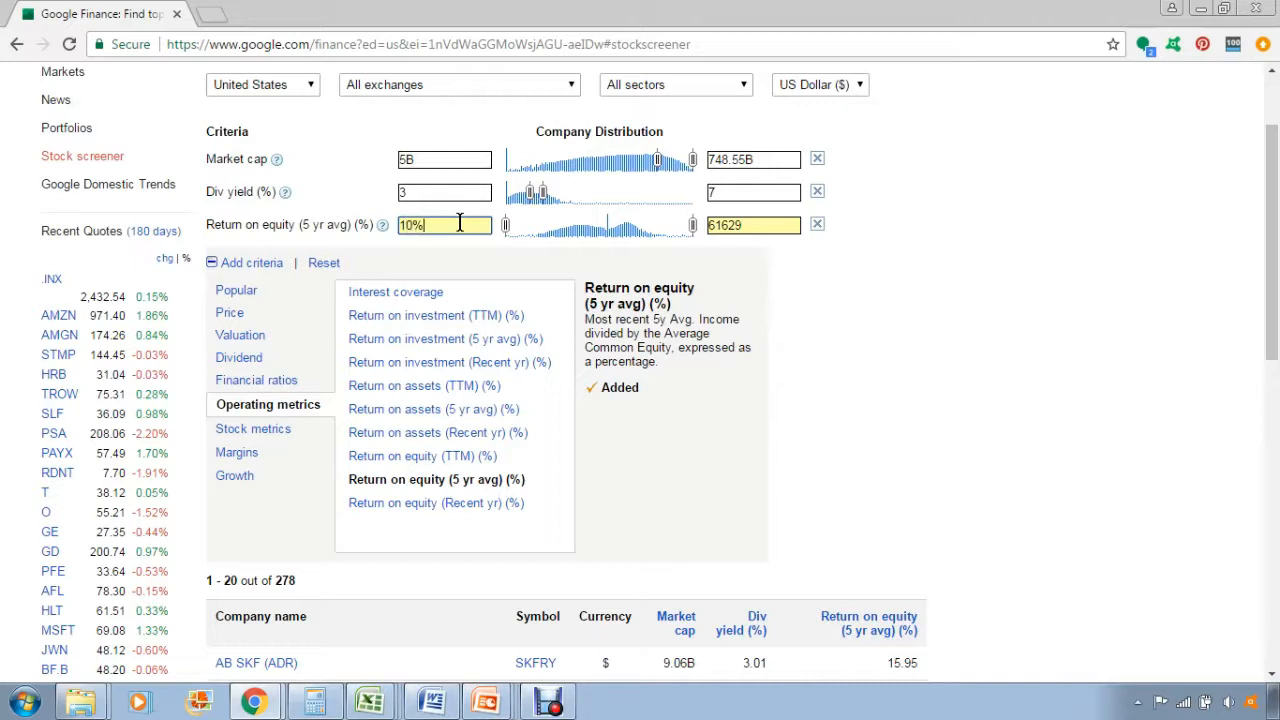
{"action": "key", "text": "BackSpace"}
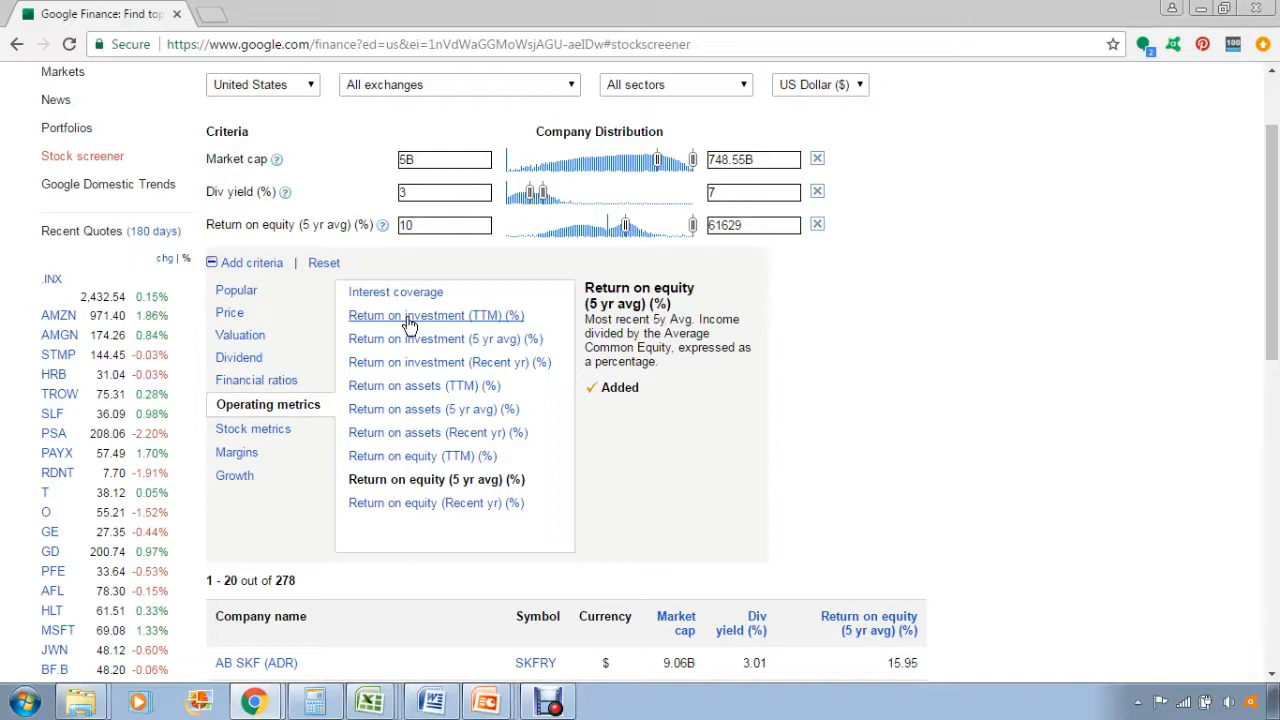
Add the Net profit margin (%) criterion and set its minimum to 5.
{"action": "left_click", "coordinate": [240, 453]}
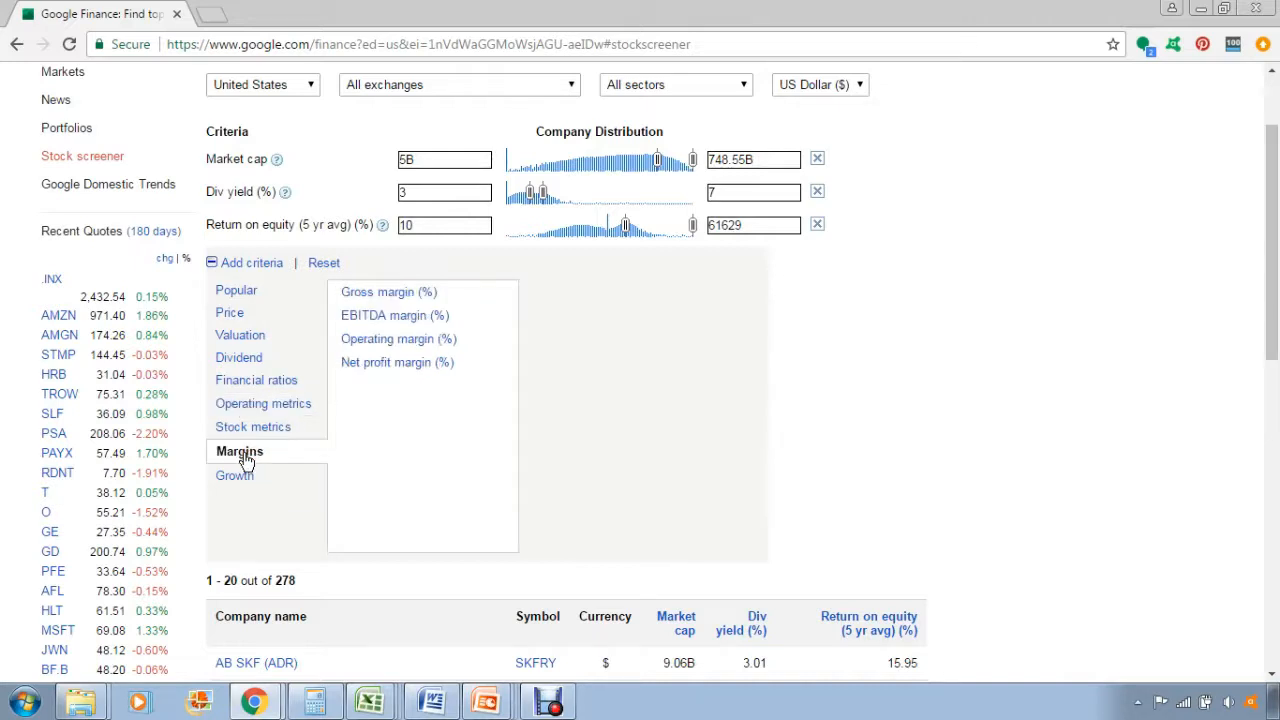
{"action": "left_click", "coordinate": [420, 363]}
{"action": "left_click", "coordinate": [565, 332]}
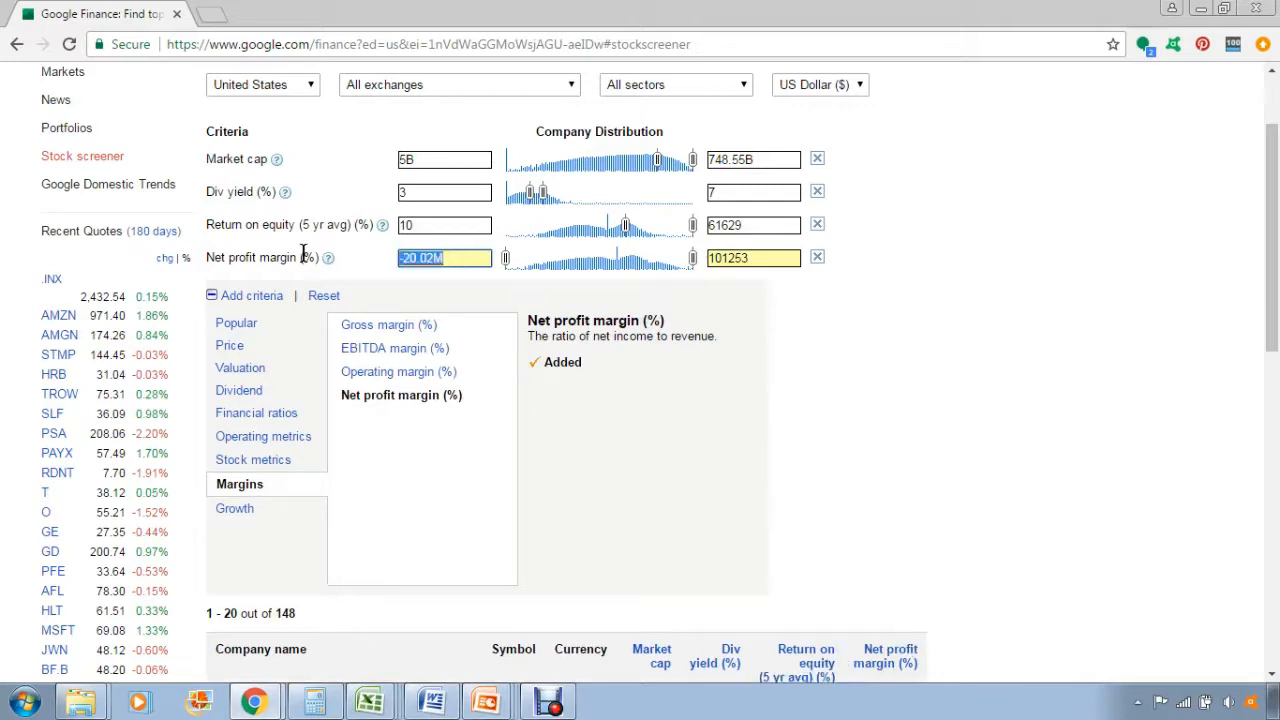
{"action": "type", "text": "5%"}
{"action": "key", "text": "Return"}
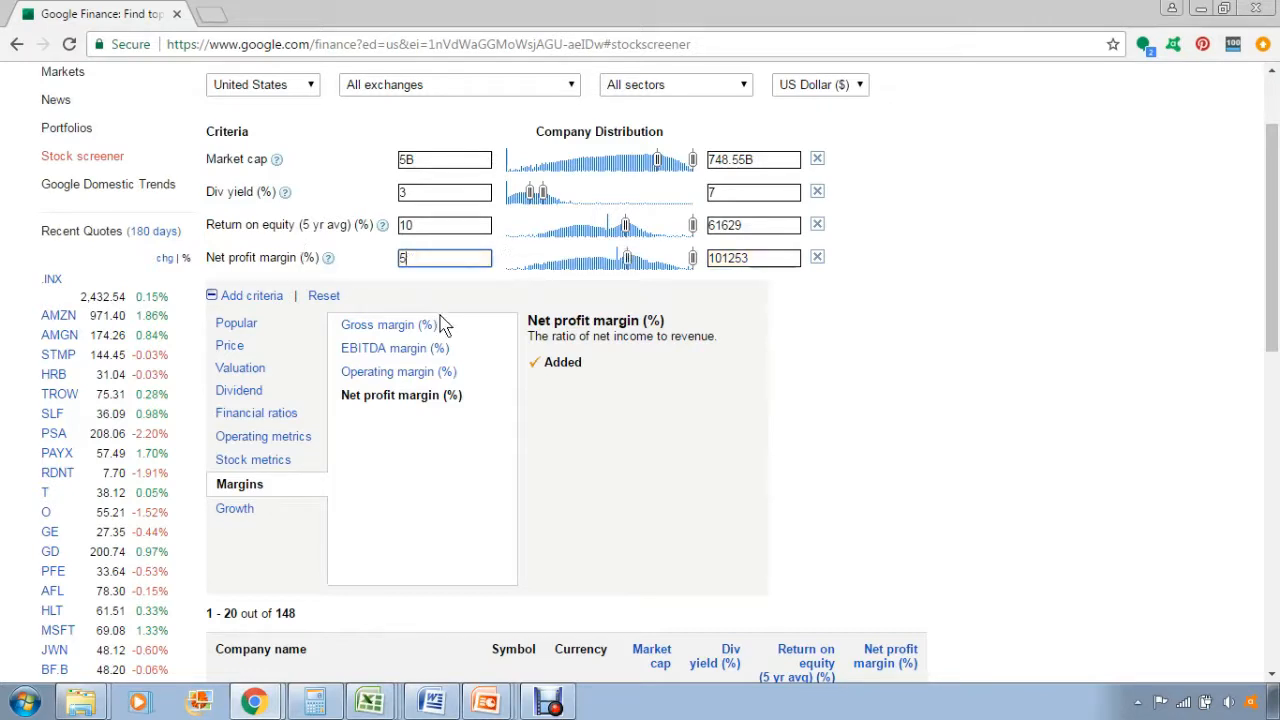
Add the 5y EPS growth rate criterion and set its minimum to 7.
{"action": "left_click", "coordinate": [646, 422]}
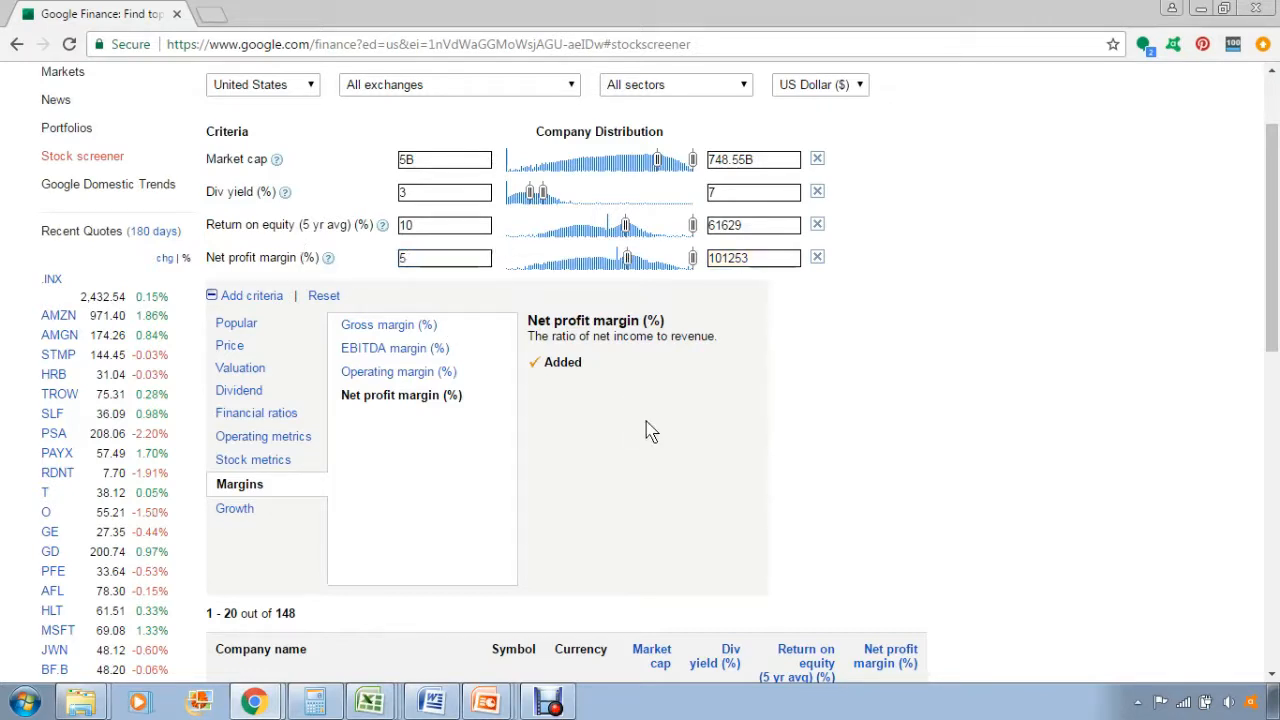
{"action": "left_click", "coordinate": [230, 512]}
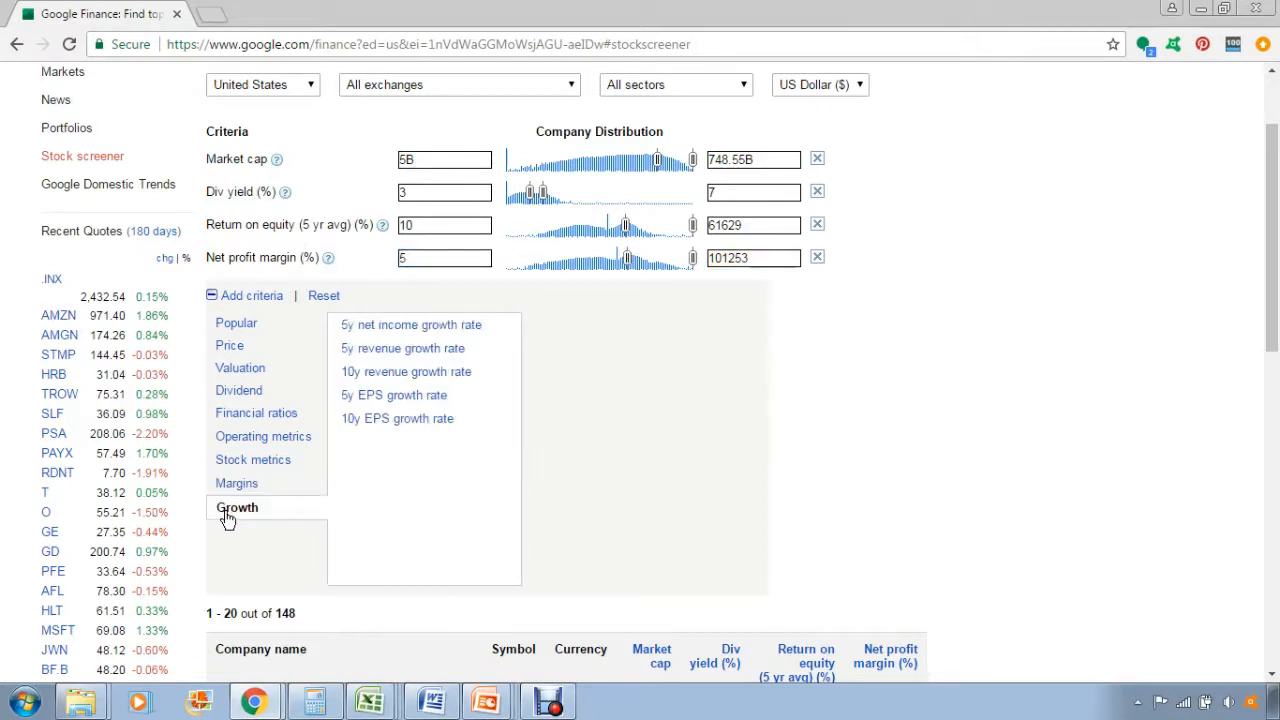
{"action": "left_click", "coordinate": [368, 396]}
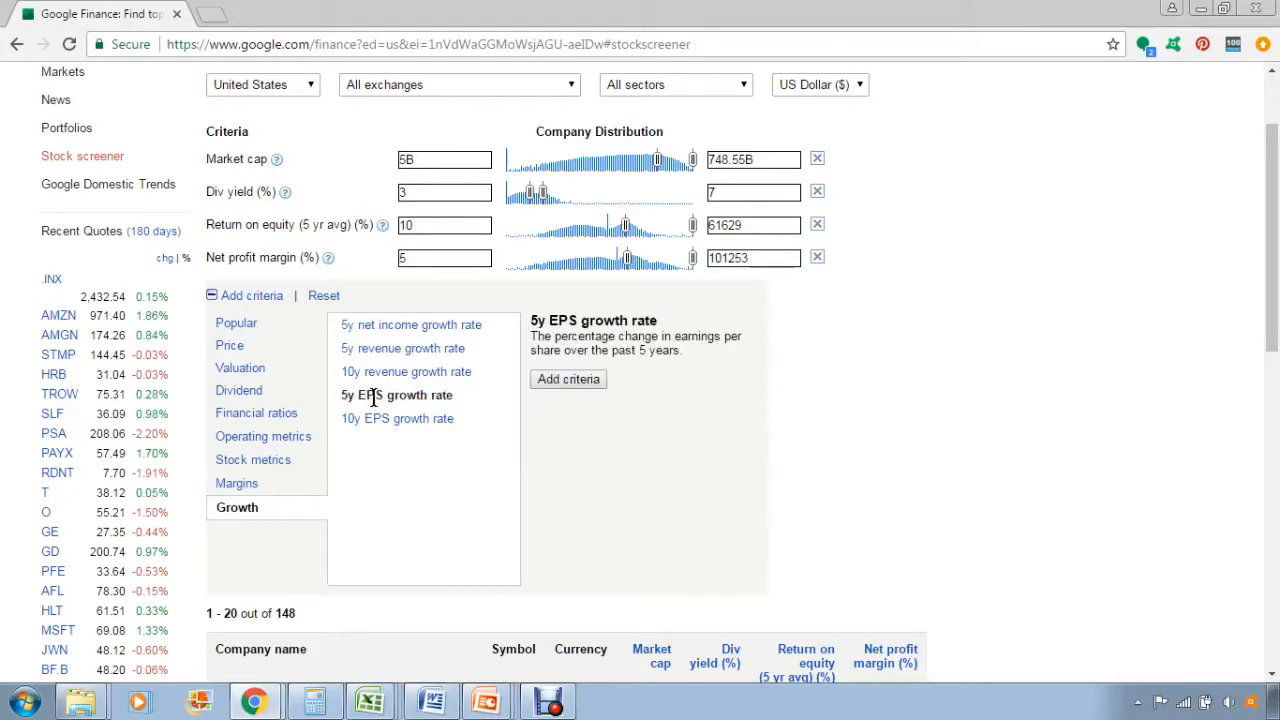
{"action": "left_click", "coordinate": [568, 379]}
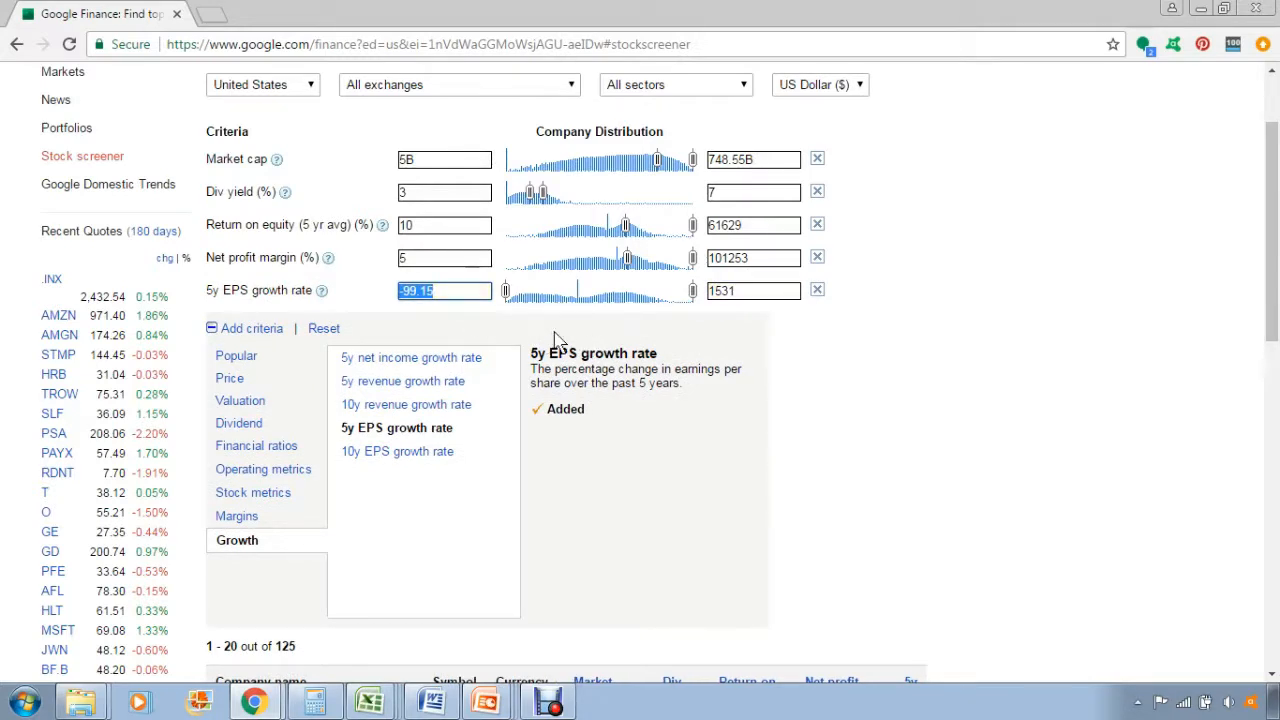
{"action": "left_click", "coordinate": [473, 290]}
{"action": "left_click_drag", "start_coordinate": [473, 290], "coordinate": [280, 291]}
{"action": "type", "text": "7%"}
{"action": "left_click", "coordinate": [818, 370]}
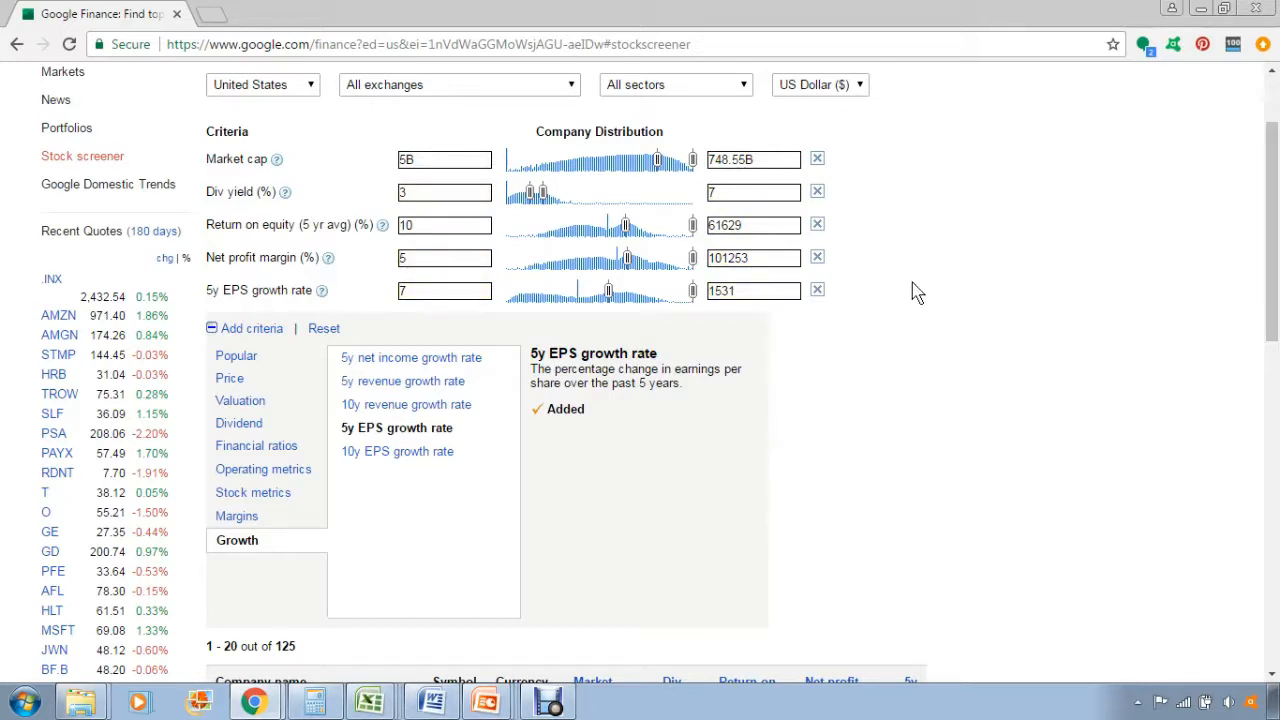
Scroll through the filtered results table and move to the next page of matching companies.
{"action": "scroll", "coordinate": [918, 292], "scroll_direction": "down", "scroll_amount": 3}
{"action": "left_click_drag", "start_coordinate": [308, 396], "coordinate": [228, 387]}
{"action": "left_click", "coordinate": [731, 368]}
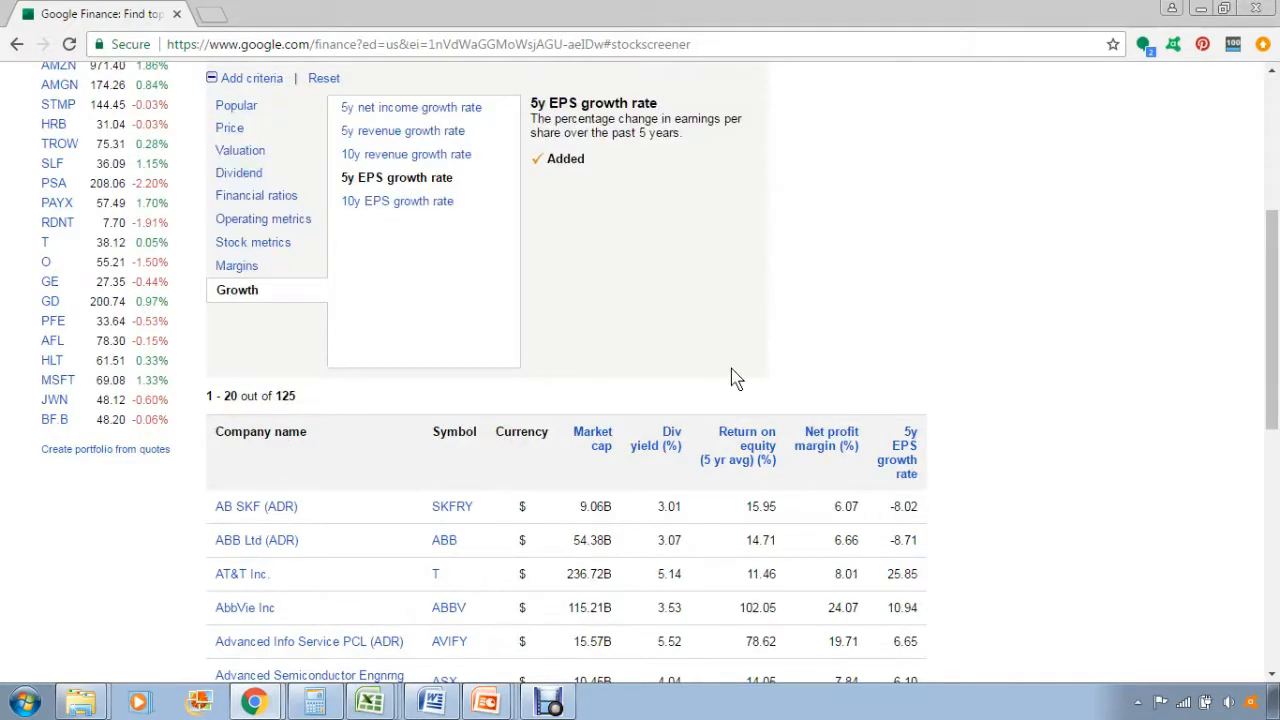
{"action": "scroll", "coordinate": [903, 373], "scroll_direction": "up", "scroll_amount": 2}
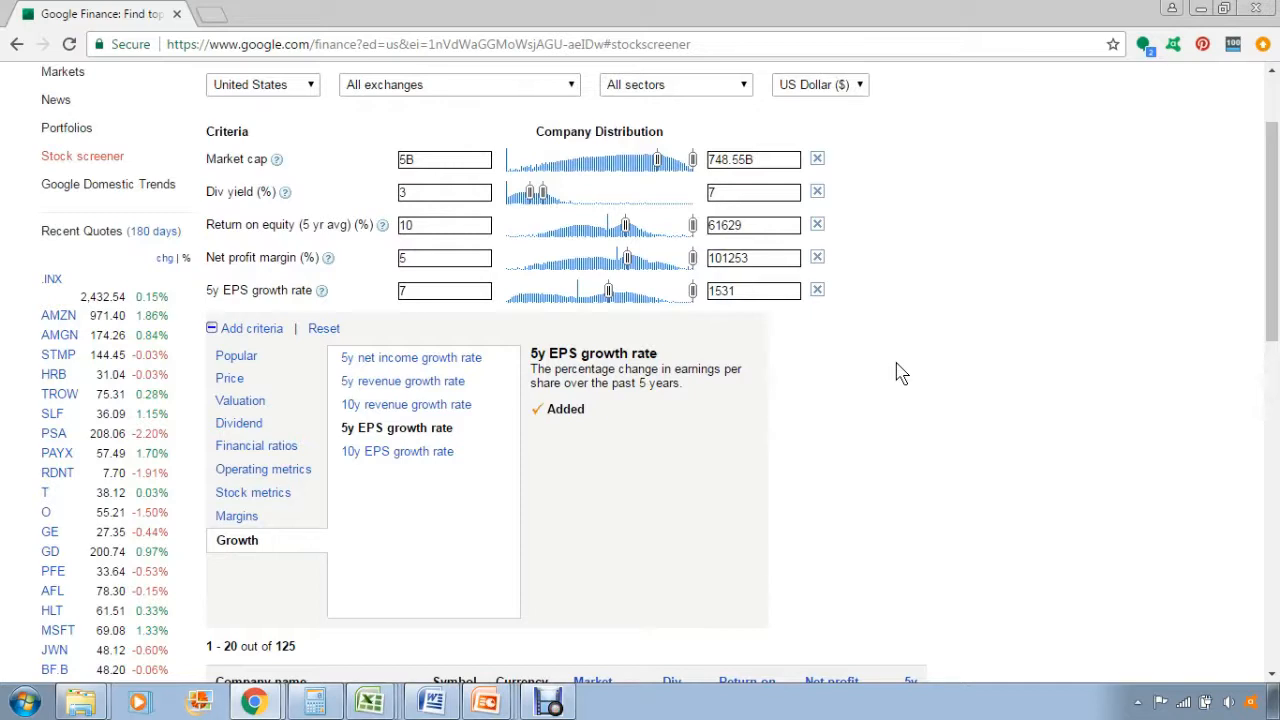
{"action": "left_click_drag", "start_coordinate": [1276, 228], "coordinate": [1276, 300]}
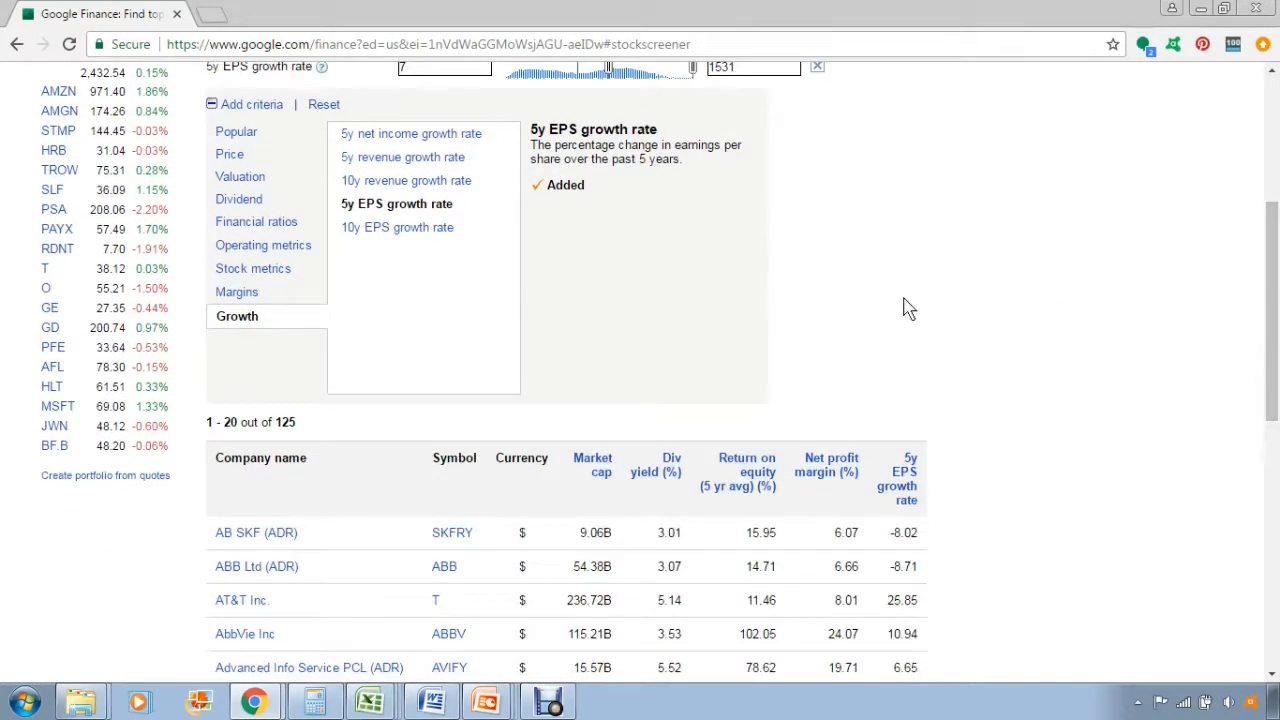
{"action": "scroll", "coordinate": [905, 318], "scroll_direction": "down", "scroll_amount": 1}
{"action": "scroll", "coordinate": [930, 302], "scroll_direction": "down", "scroll_amount": 1}
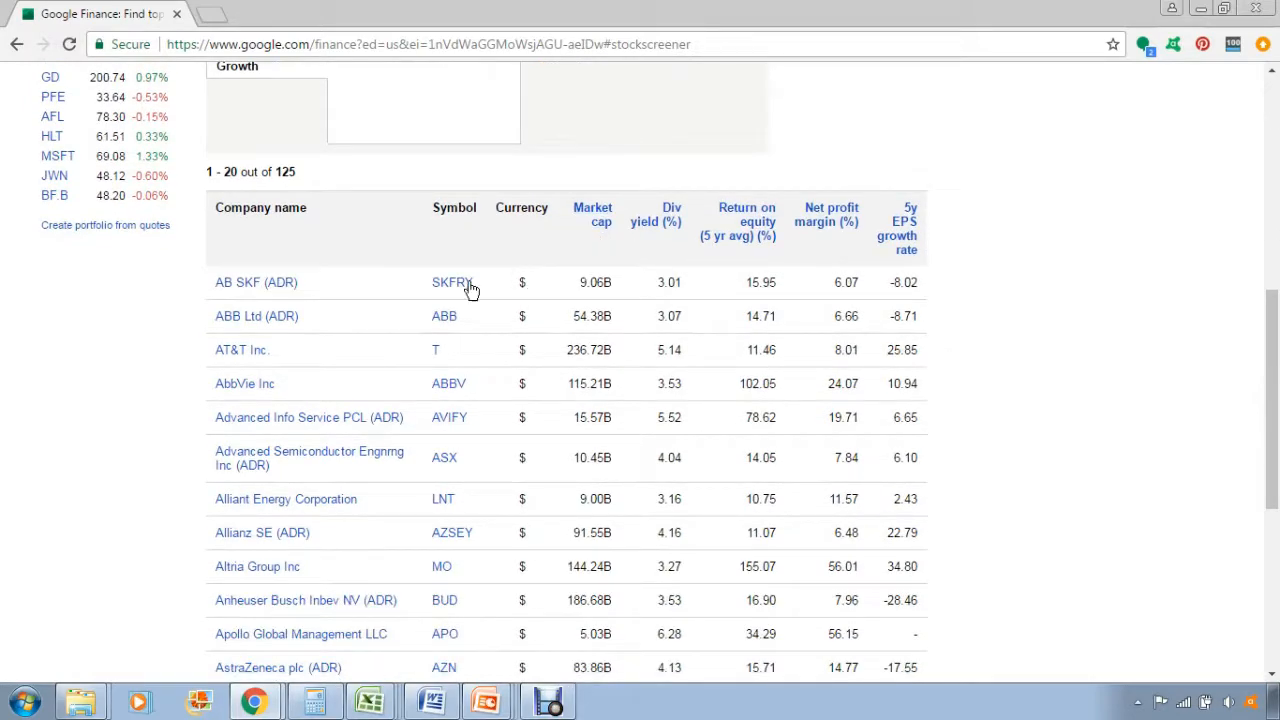
{"action": "scroll", "coordinate": [410, 365], "scroll_direction": "down", "scroll_amount": 2}
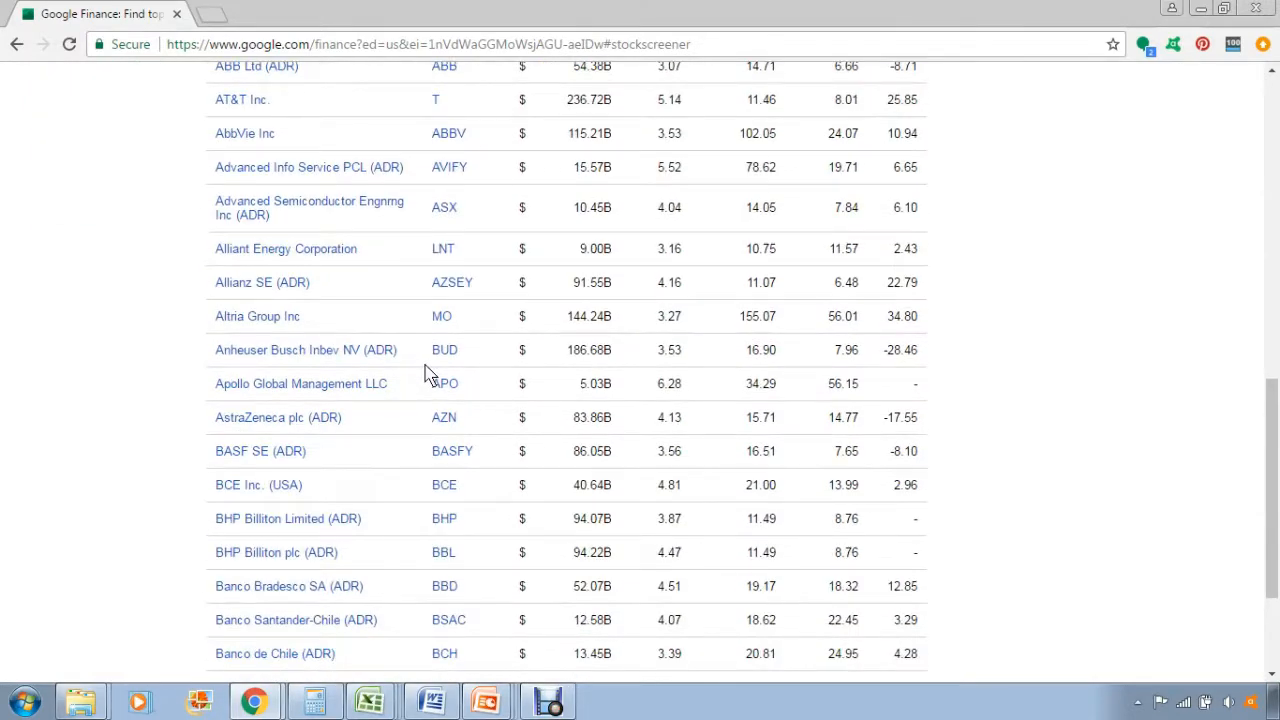
{"action": "scroll", "coordinate": [427, 376], "scroll_direction": "down", "scroll_amount": 1}
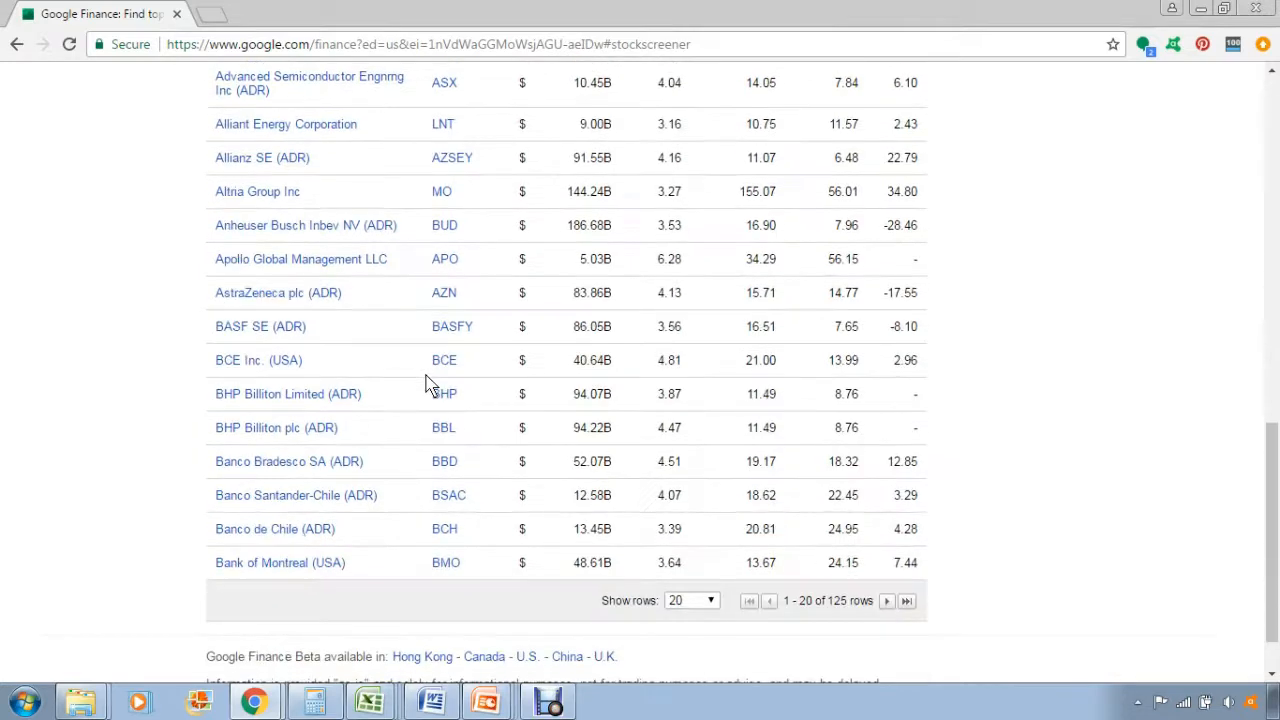
{"action": "left_click", "coordinate": [890, 601]}
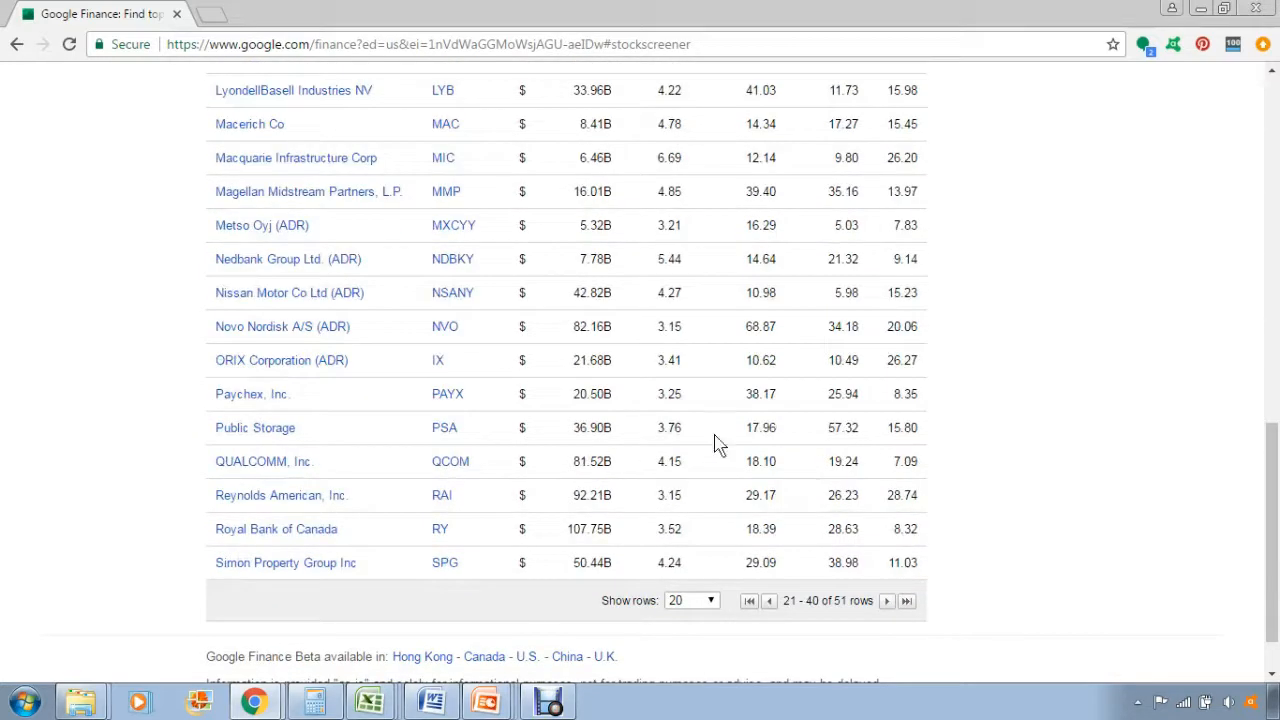
{"action": "scroll", "coordinate": [568, 415], "scroll_direction": "up", "scroll_amount": 2}
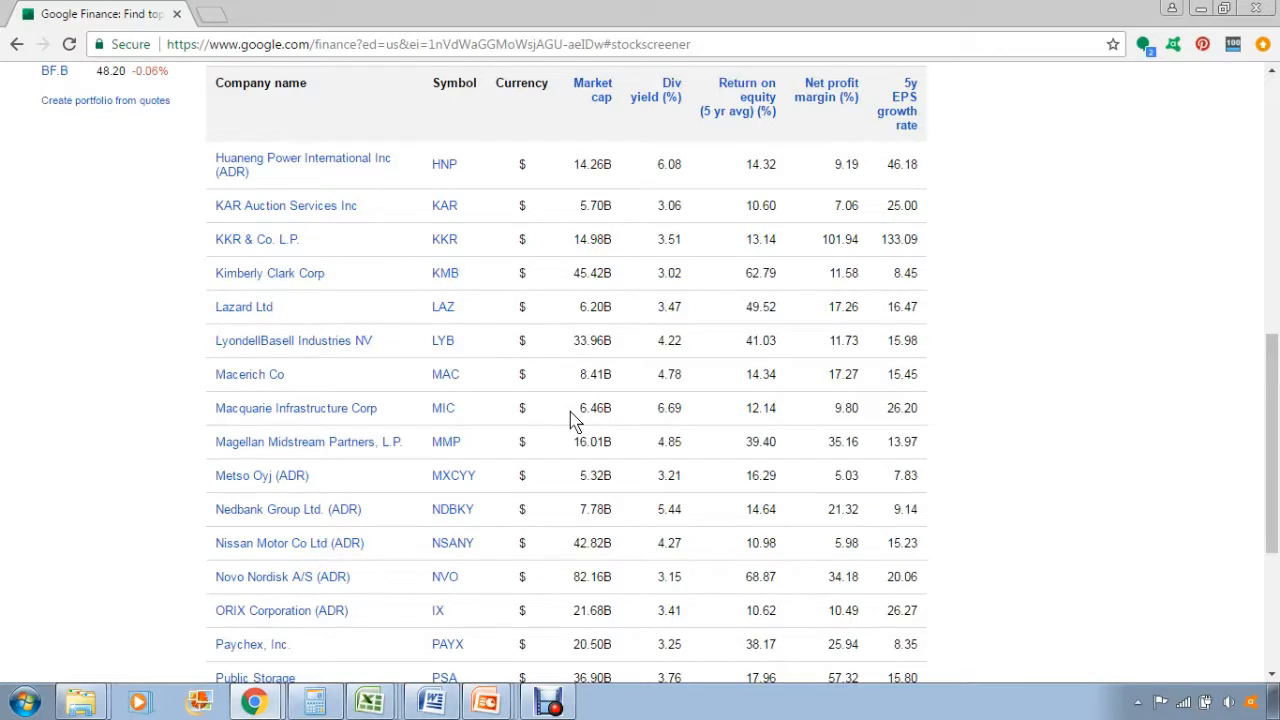
{"action": "scroll", "coordinate": [570, 420], "scroll_direction": "up", "scroll_amount": 1}
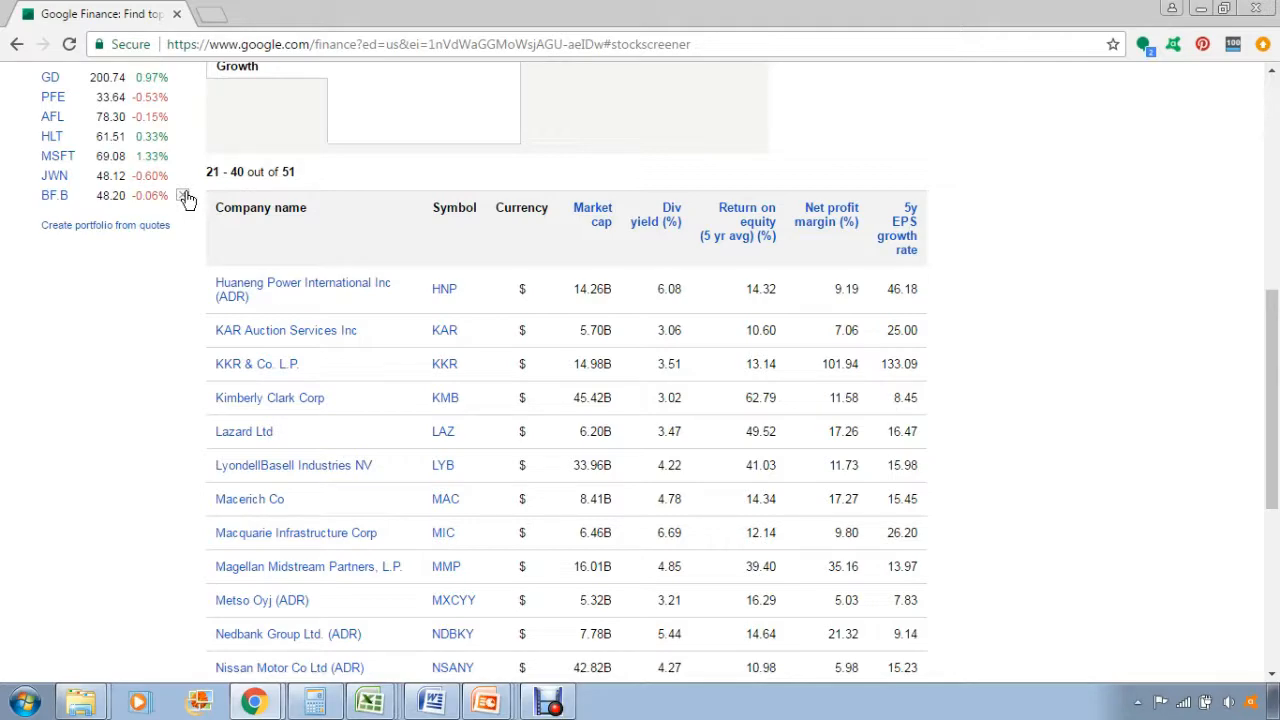
{"action": "scroll", "coordinate": [569, 283], "scroll_direction": "up", "scroll_amount": 5}
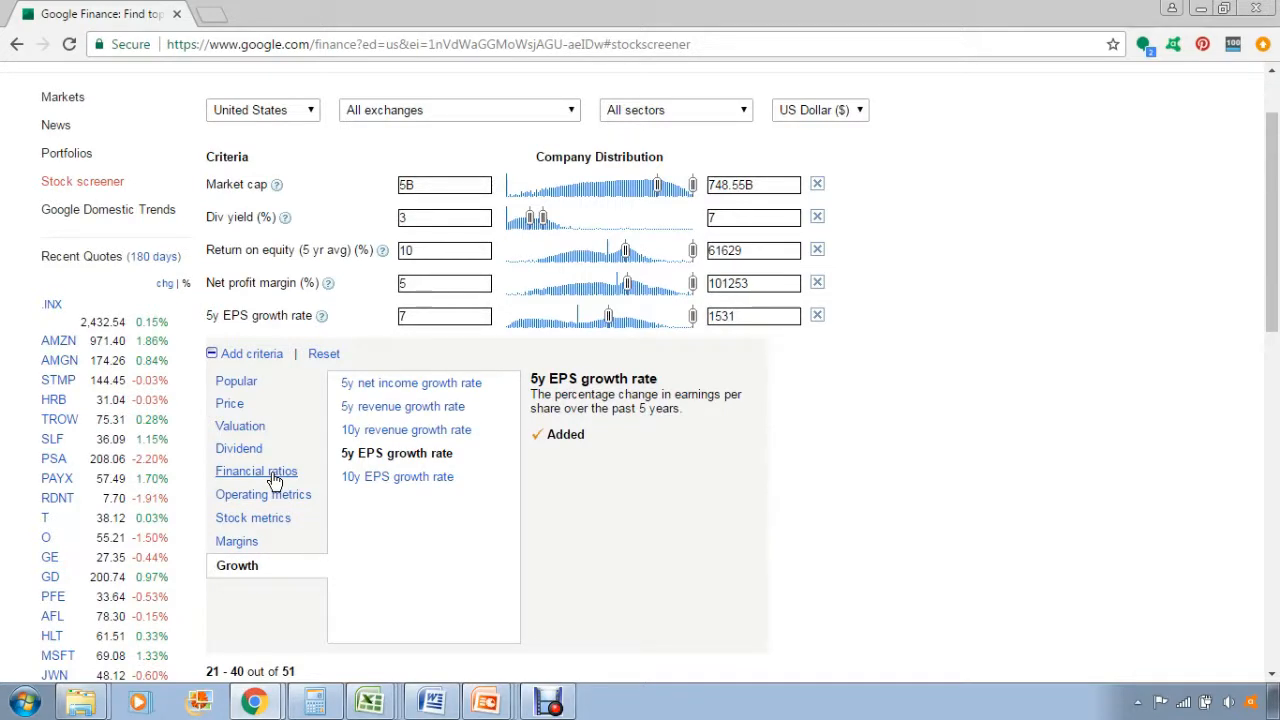
{"action": "left_click", "coordinate": [243, 449]}
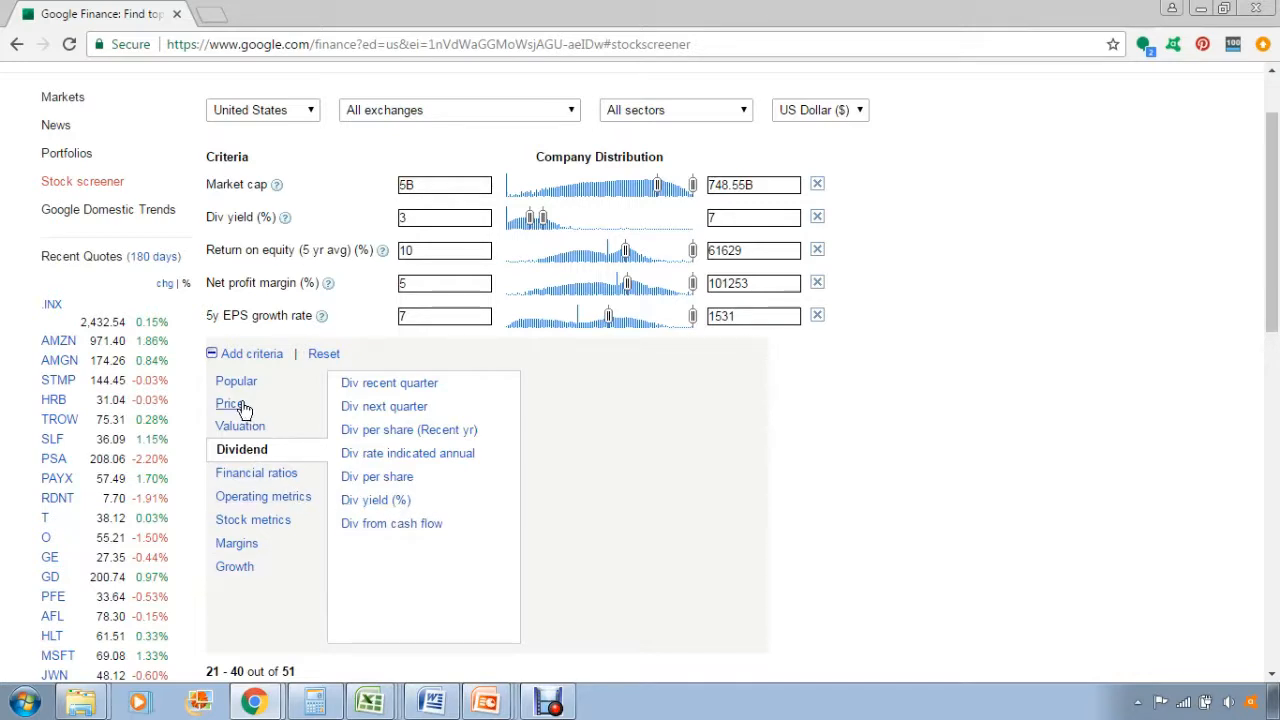
{"action": "left_click", "coordinate": [246, 548]}
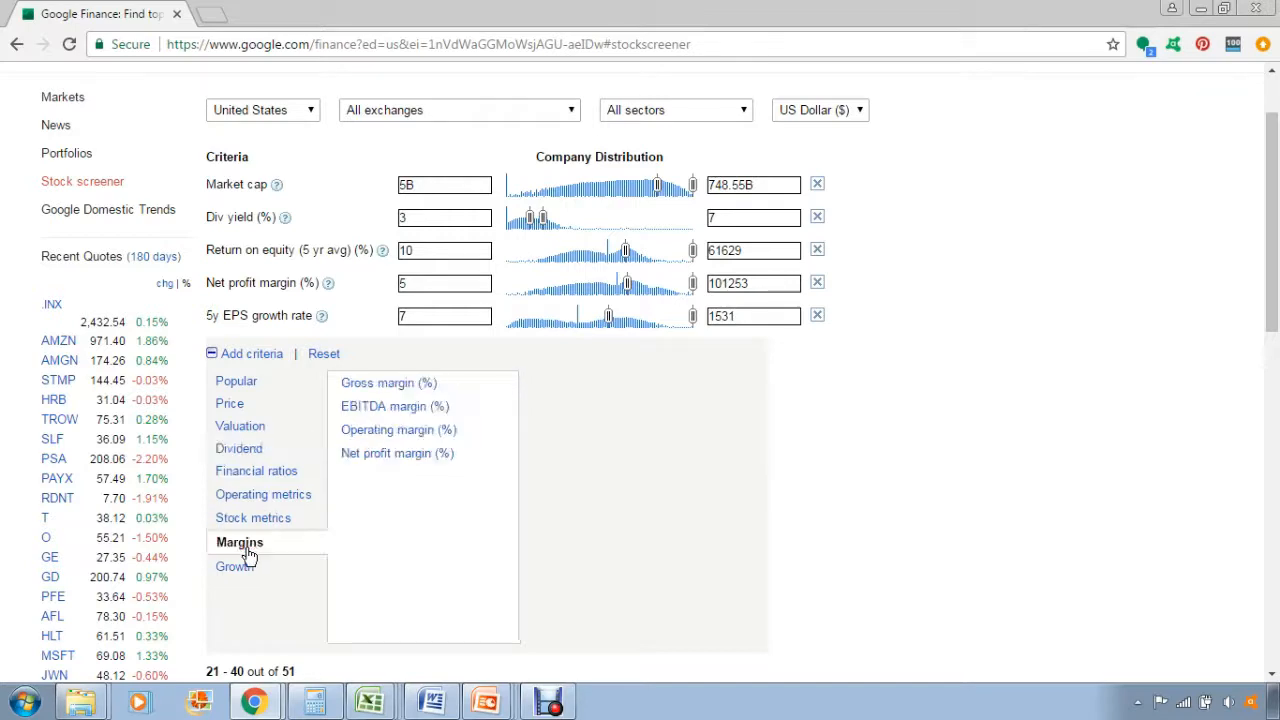
{"action": "left_click", "coordinate": [245, 567]}
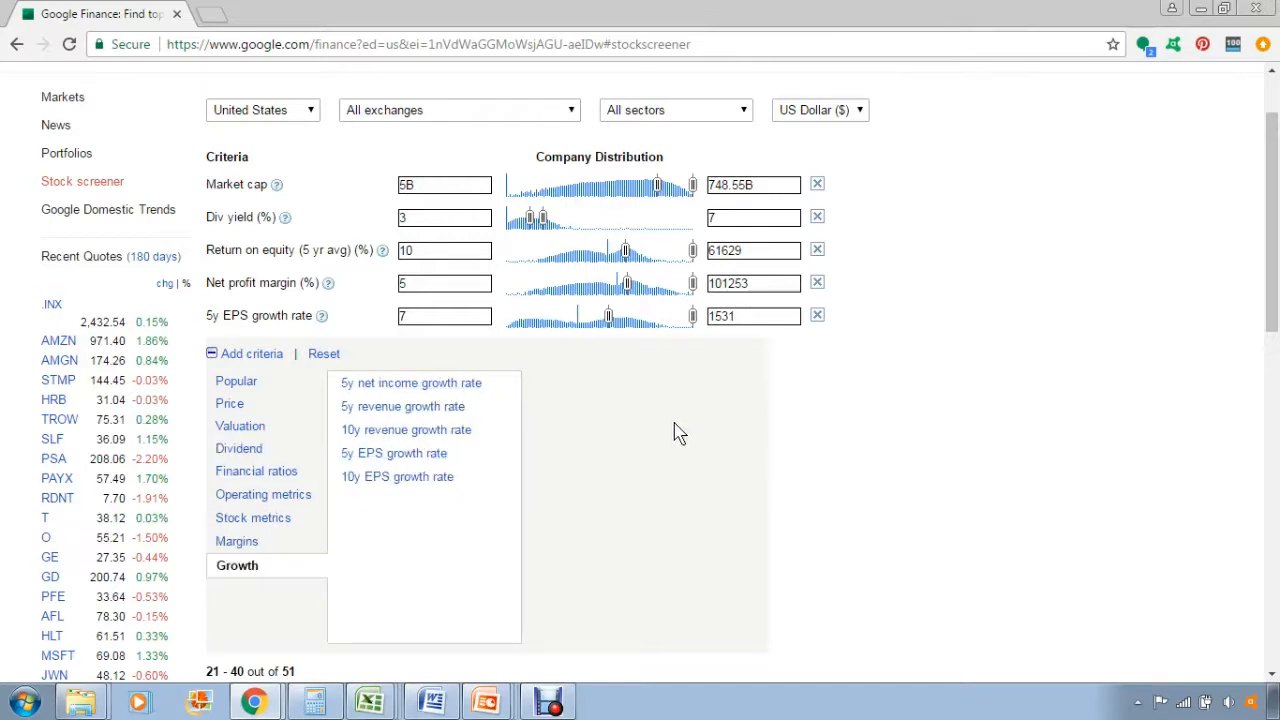